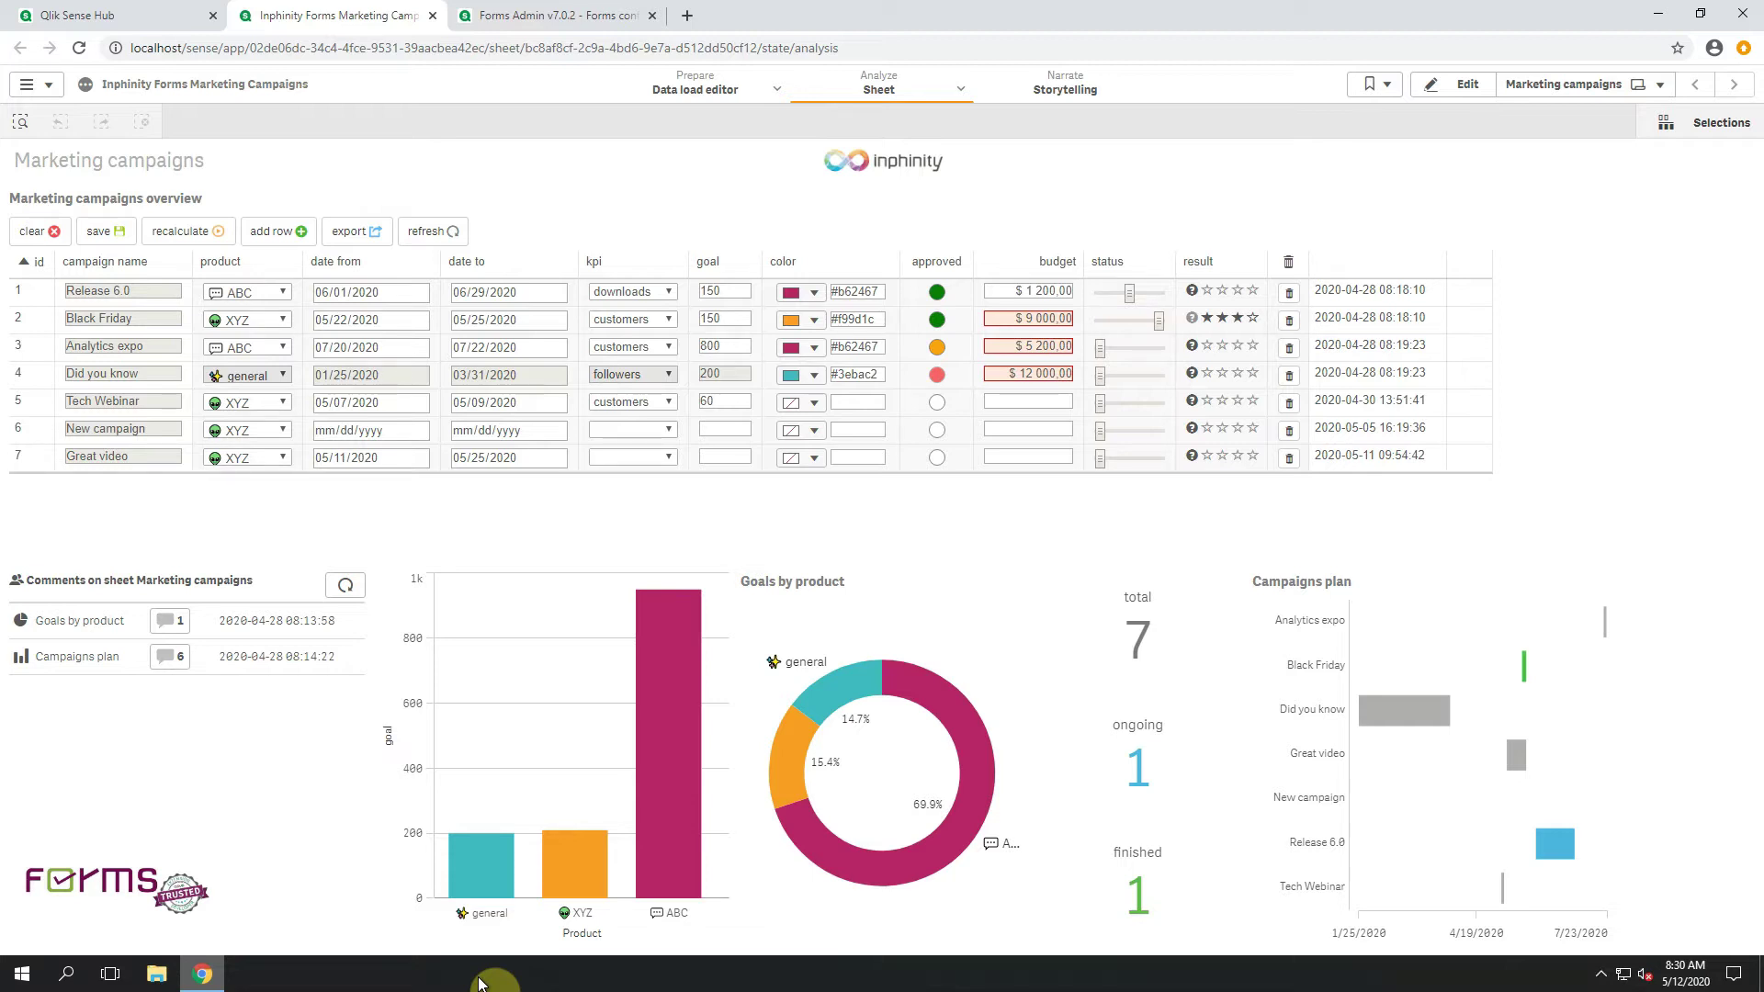
Step: Enter edit mode and add a new field to the table's form configuration
{"action": "left_click", "coordinate": [1440, 89]}
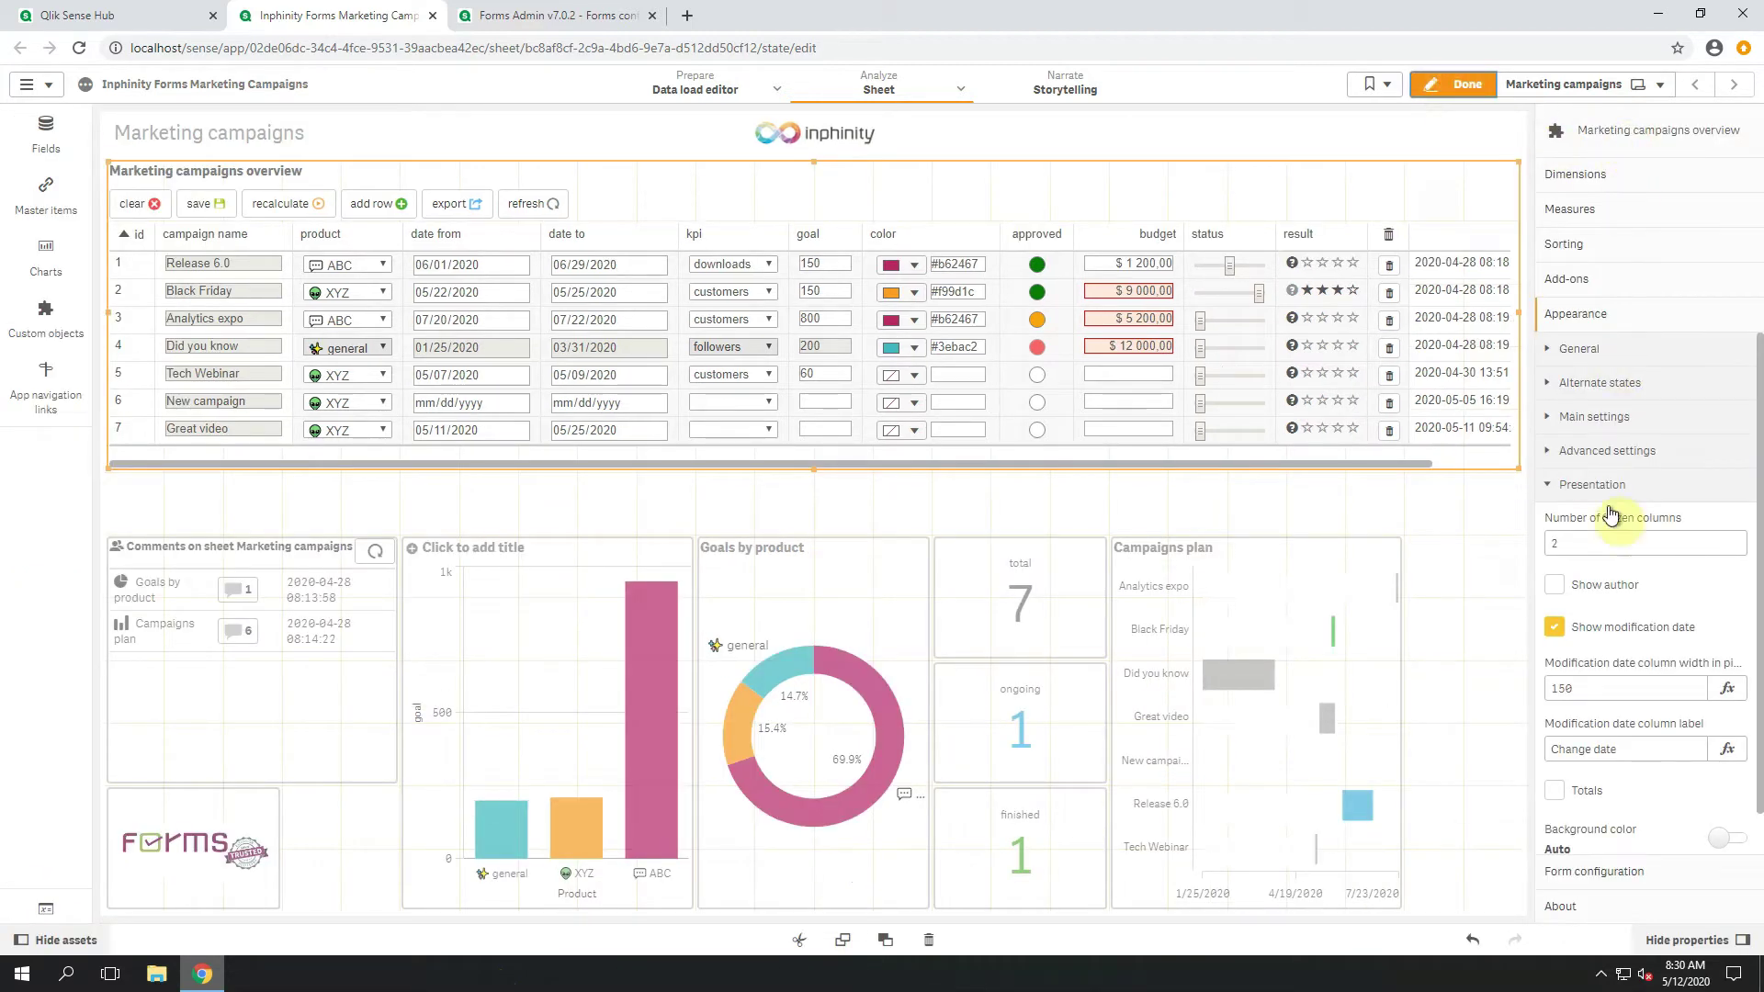
{"action": "left_click", "coordinate": [1626, 869]}
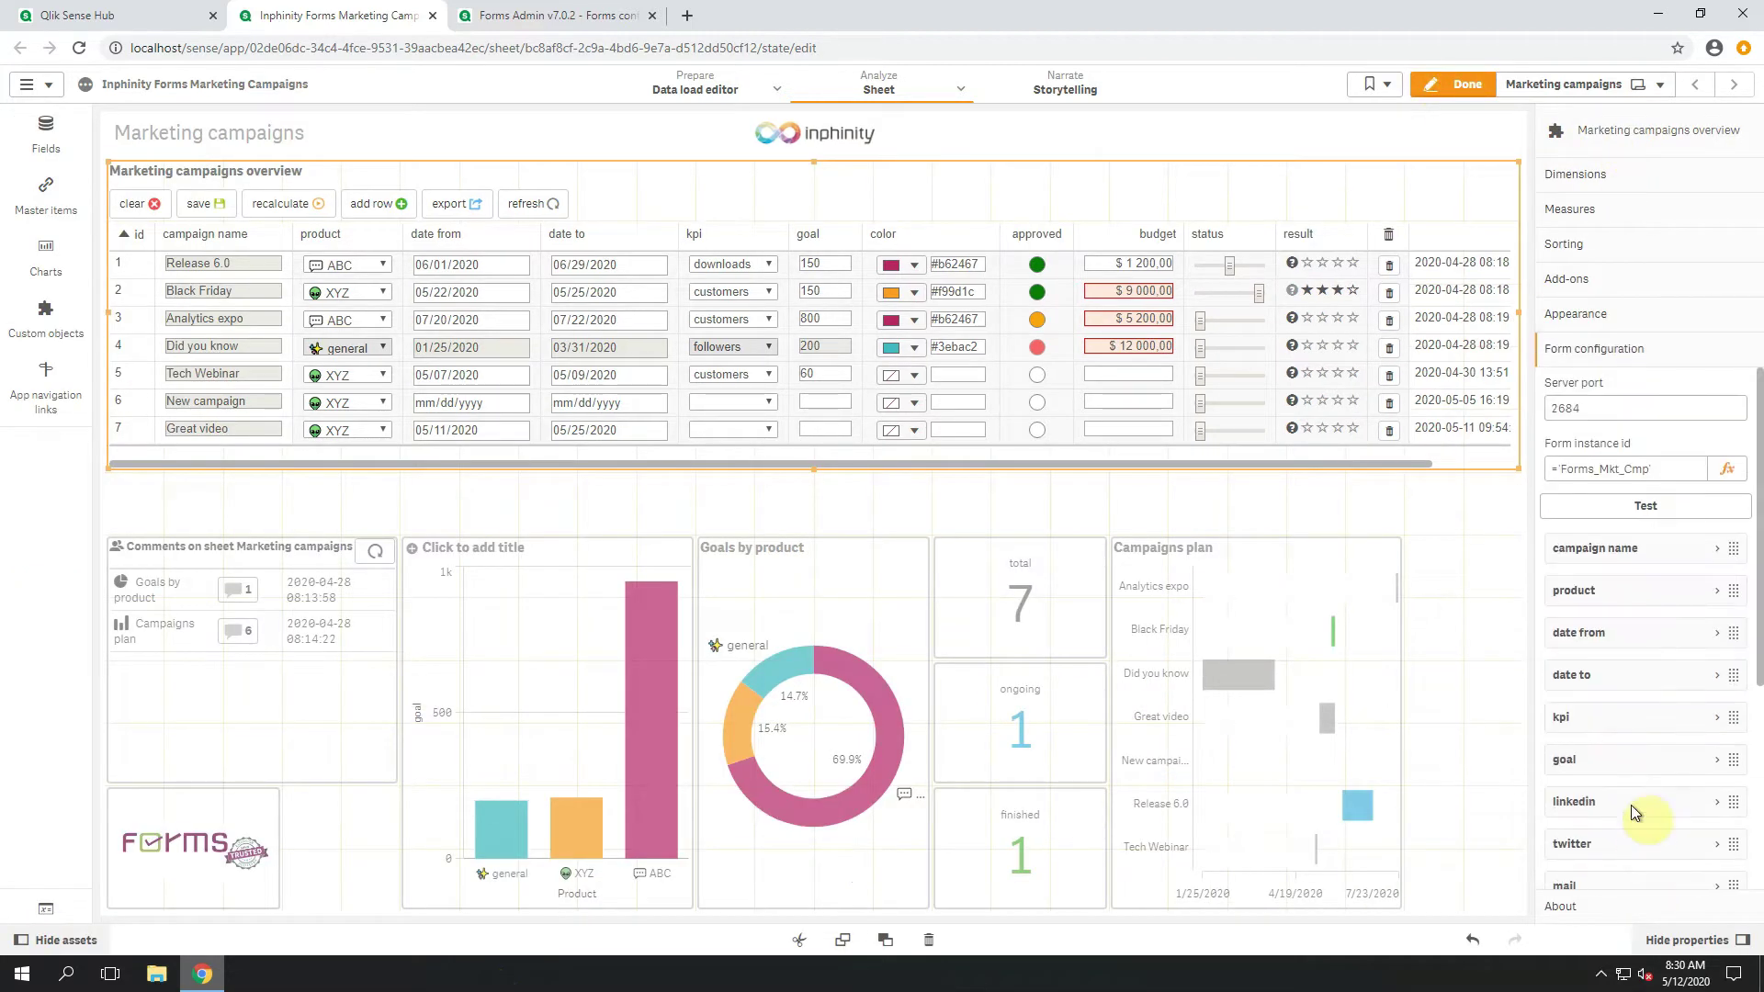
{"action": "scroll", "coordinate": [1649, 643], "scroll_direction": "down", "scroll_amount": 3}
{"action": "left_click", "coordinate": [1656, 852]}
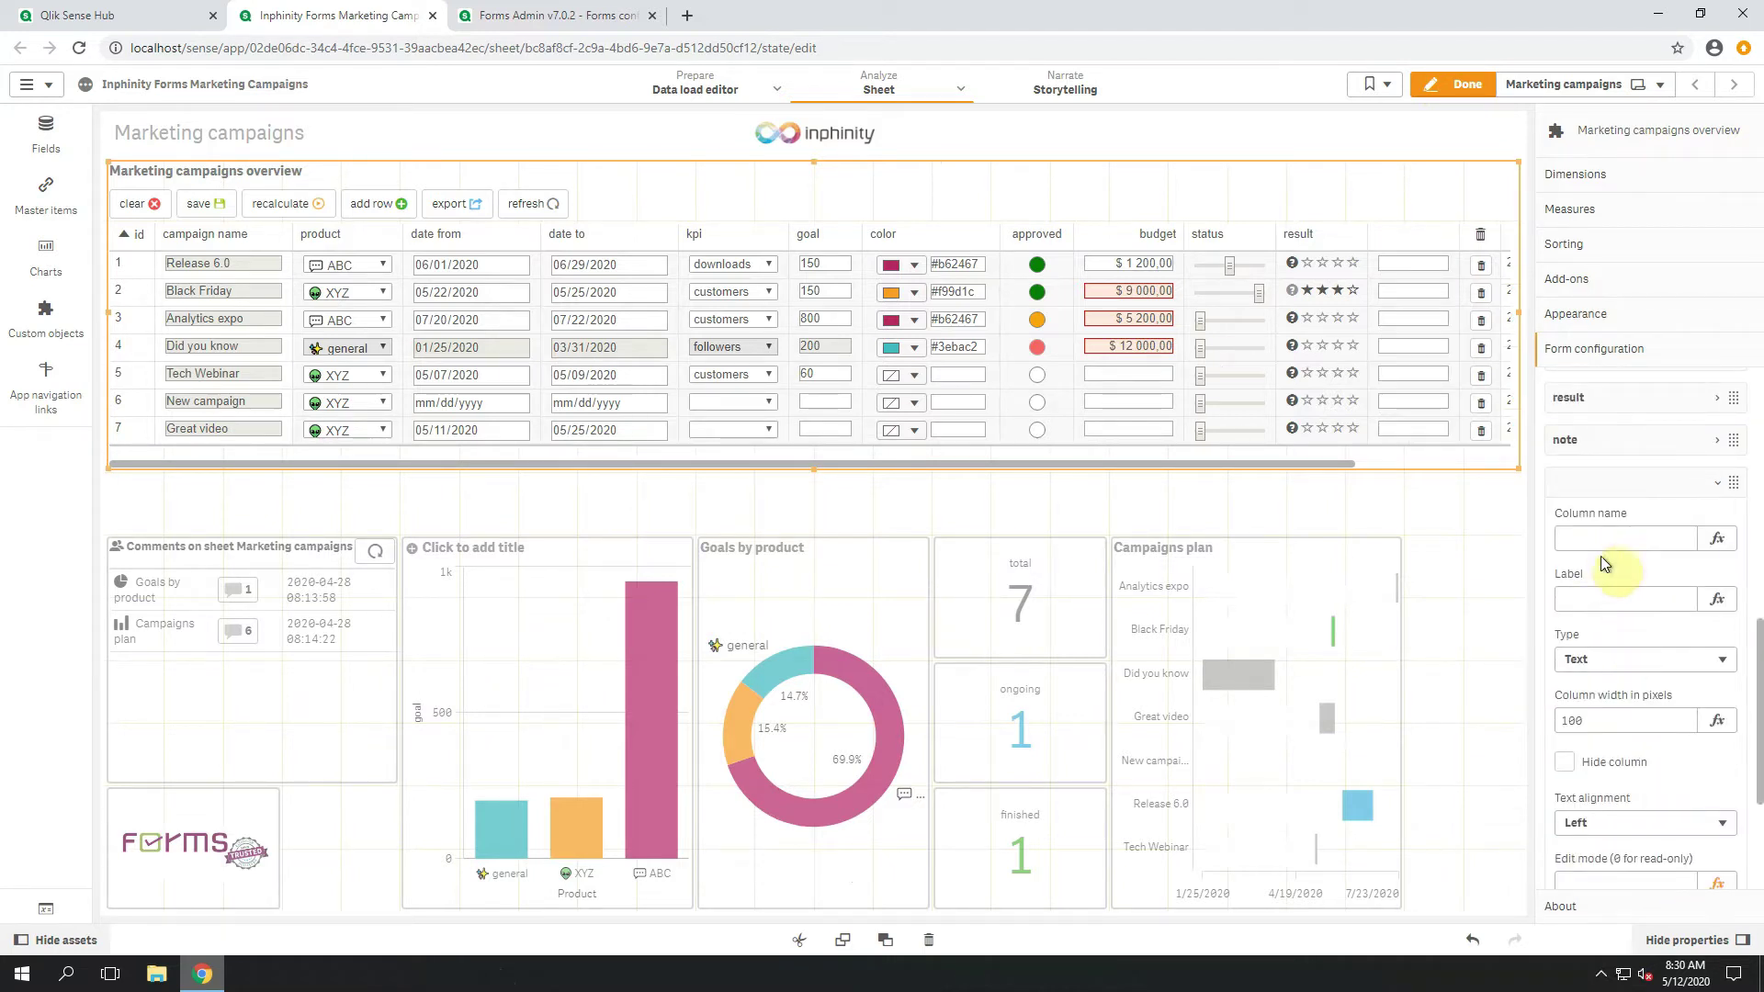
Step: Give the new field column name 'content' and label 'Content plan'
{"action": "left_click", "coordinate": [1601, 543]}
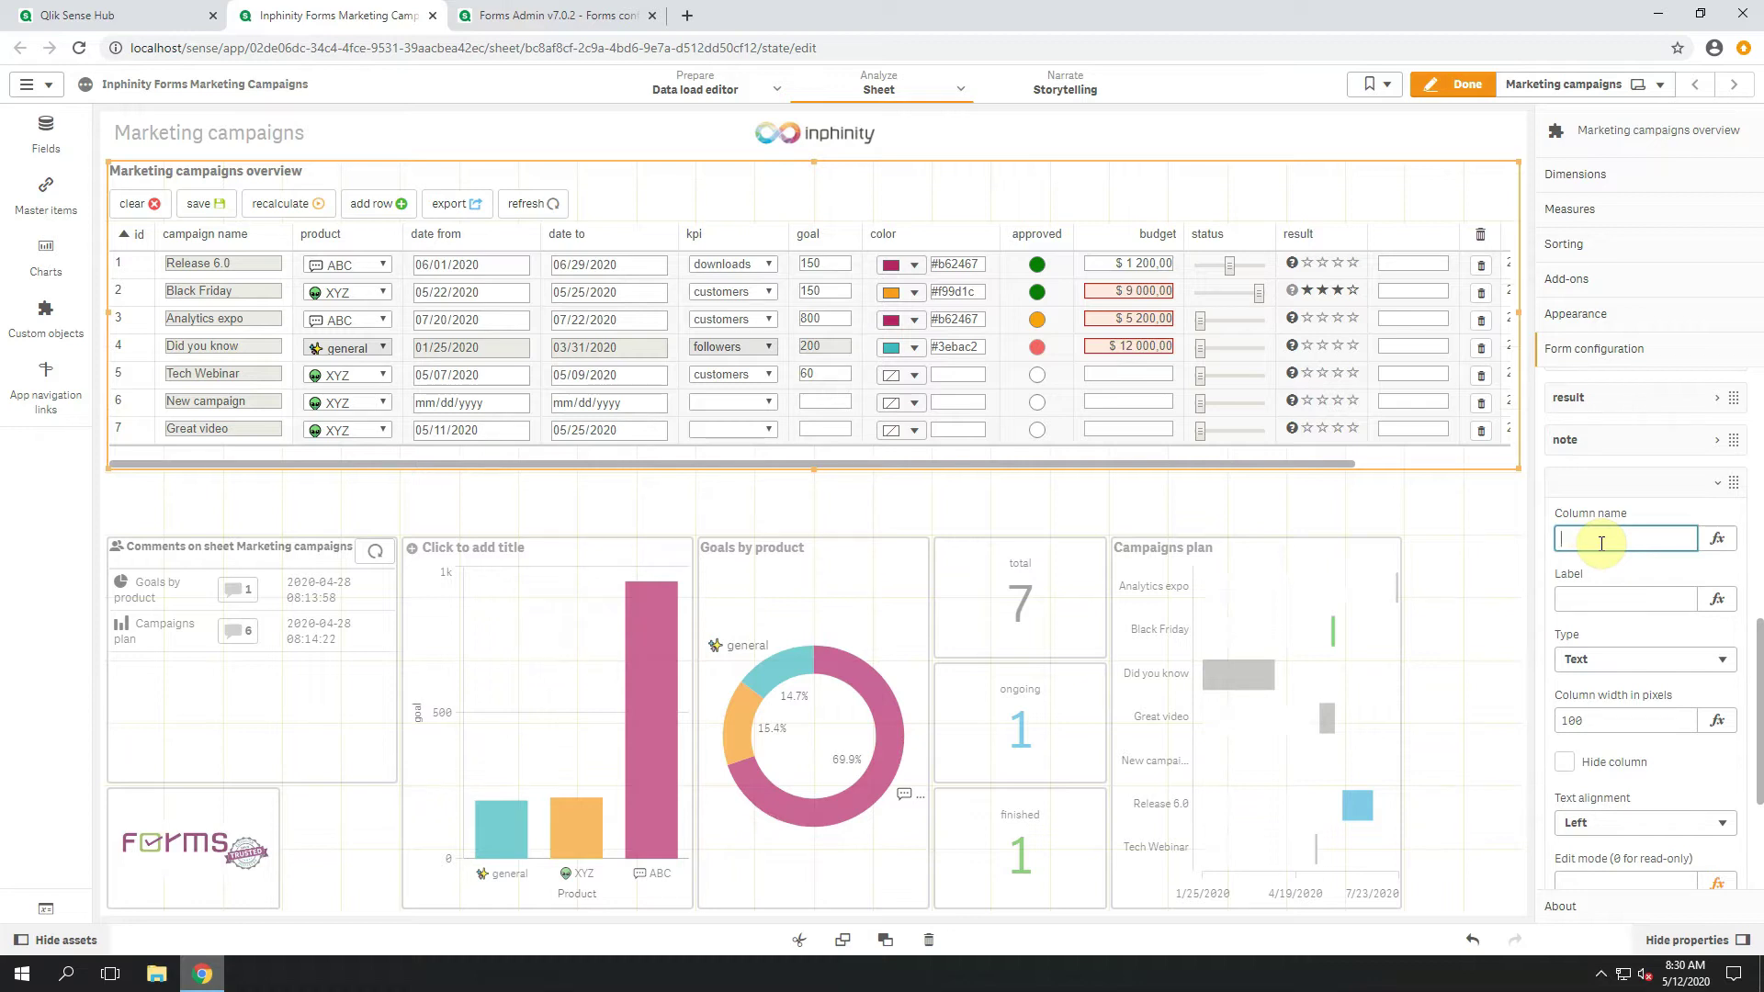
{"action": "type", "text": "contact"}
{"action": "type", "text": "ent"}
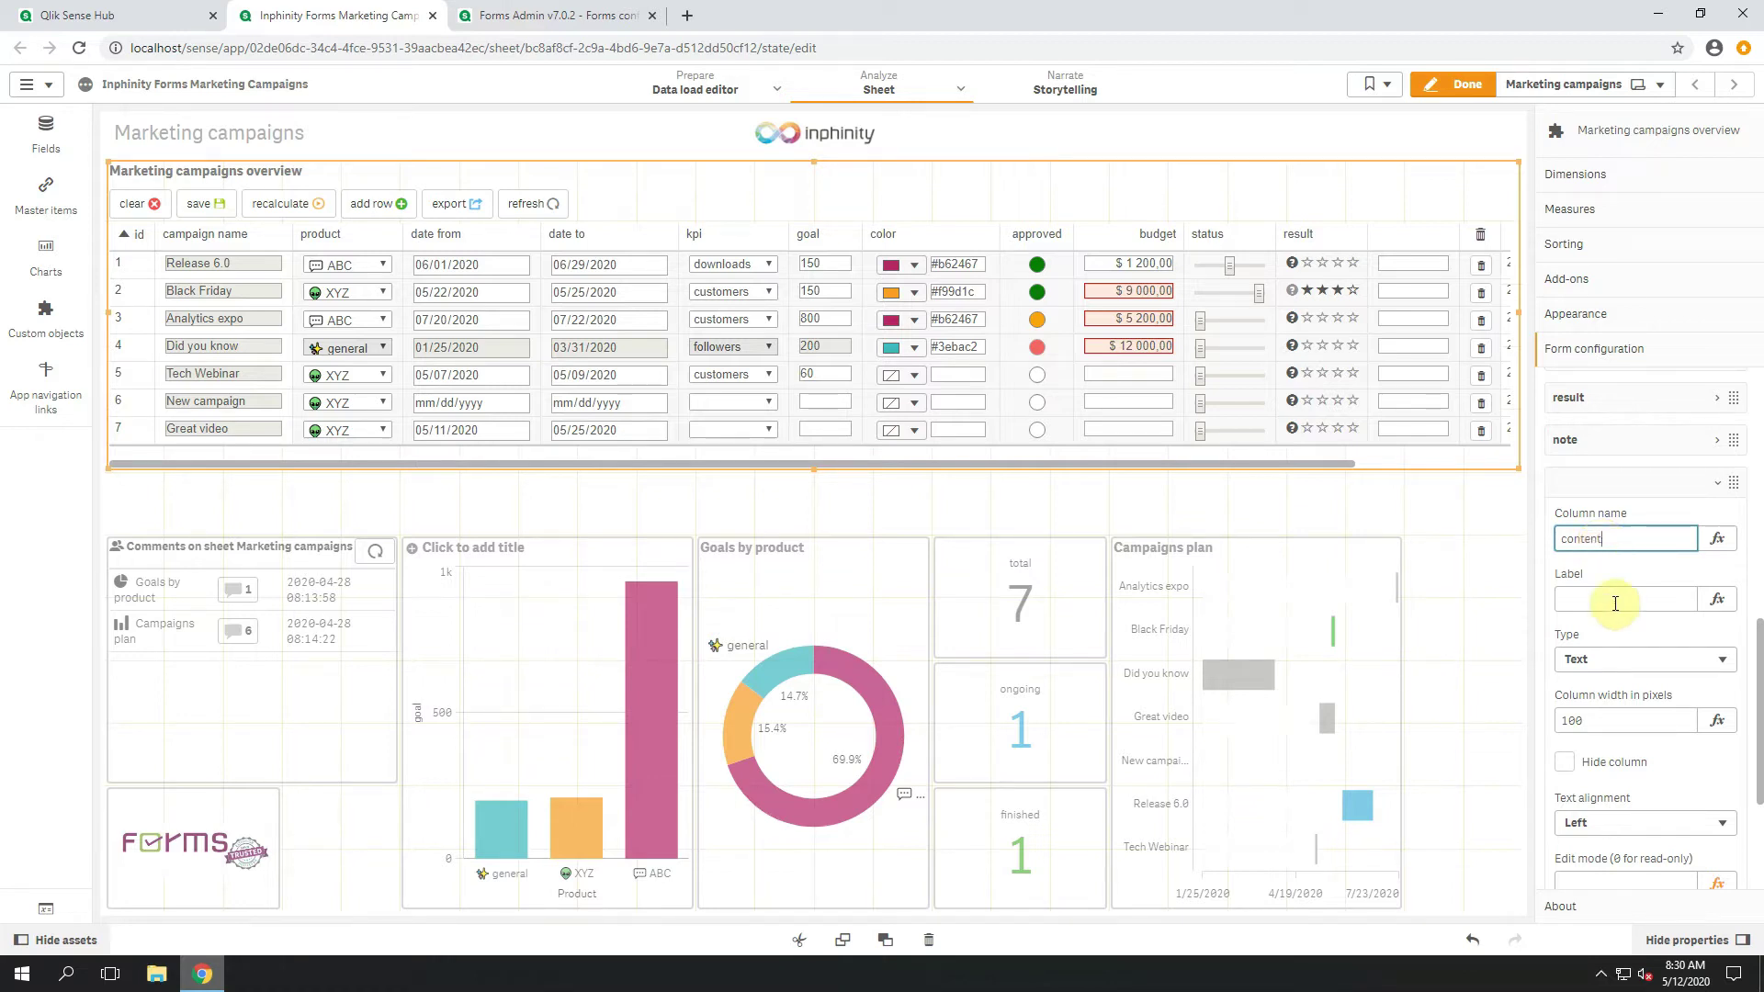
{"action": "left_click", "coordinate": [1616, 602]}
{"action": "type", "text": "Content plan"}
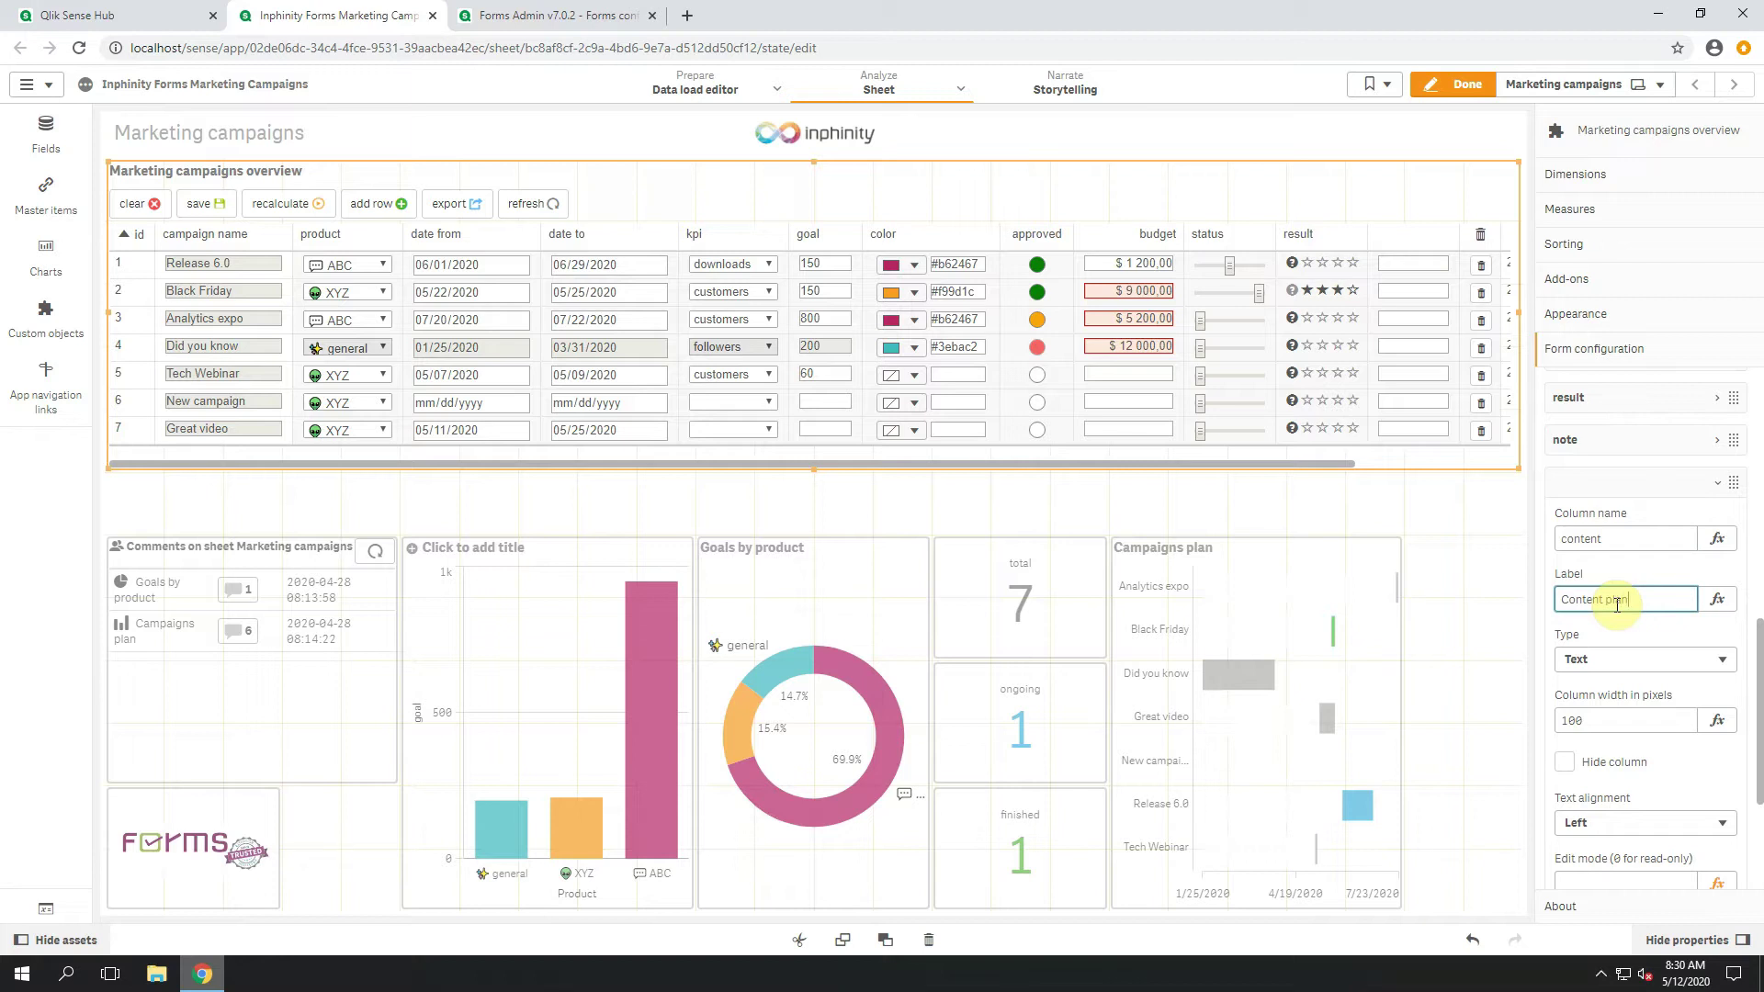
Step: Set the Content plan field's type to Upload and select its Upload form instance id box
{"action": "left_click", "coordinate": [1608, 670]}
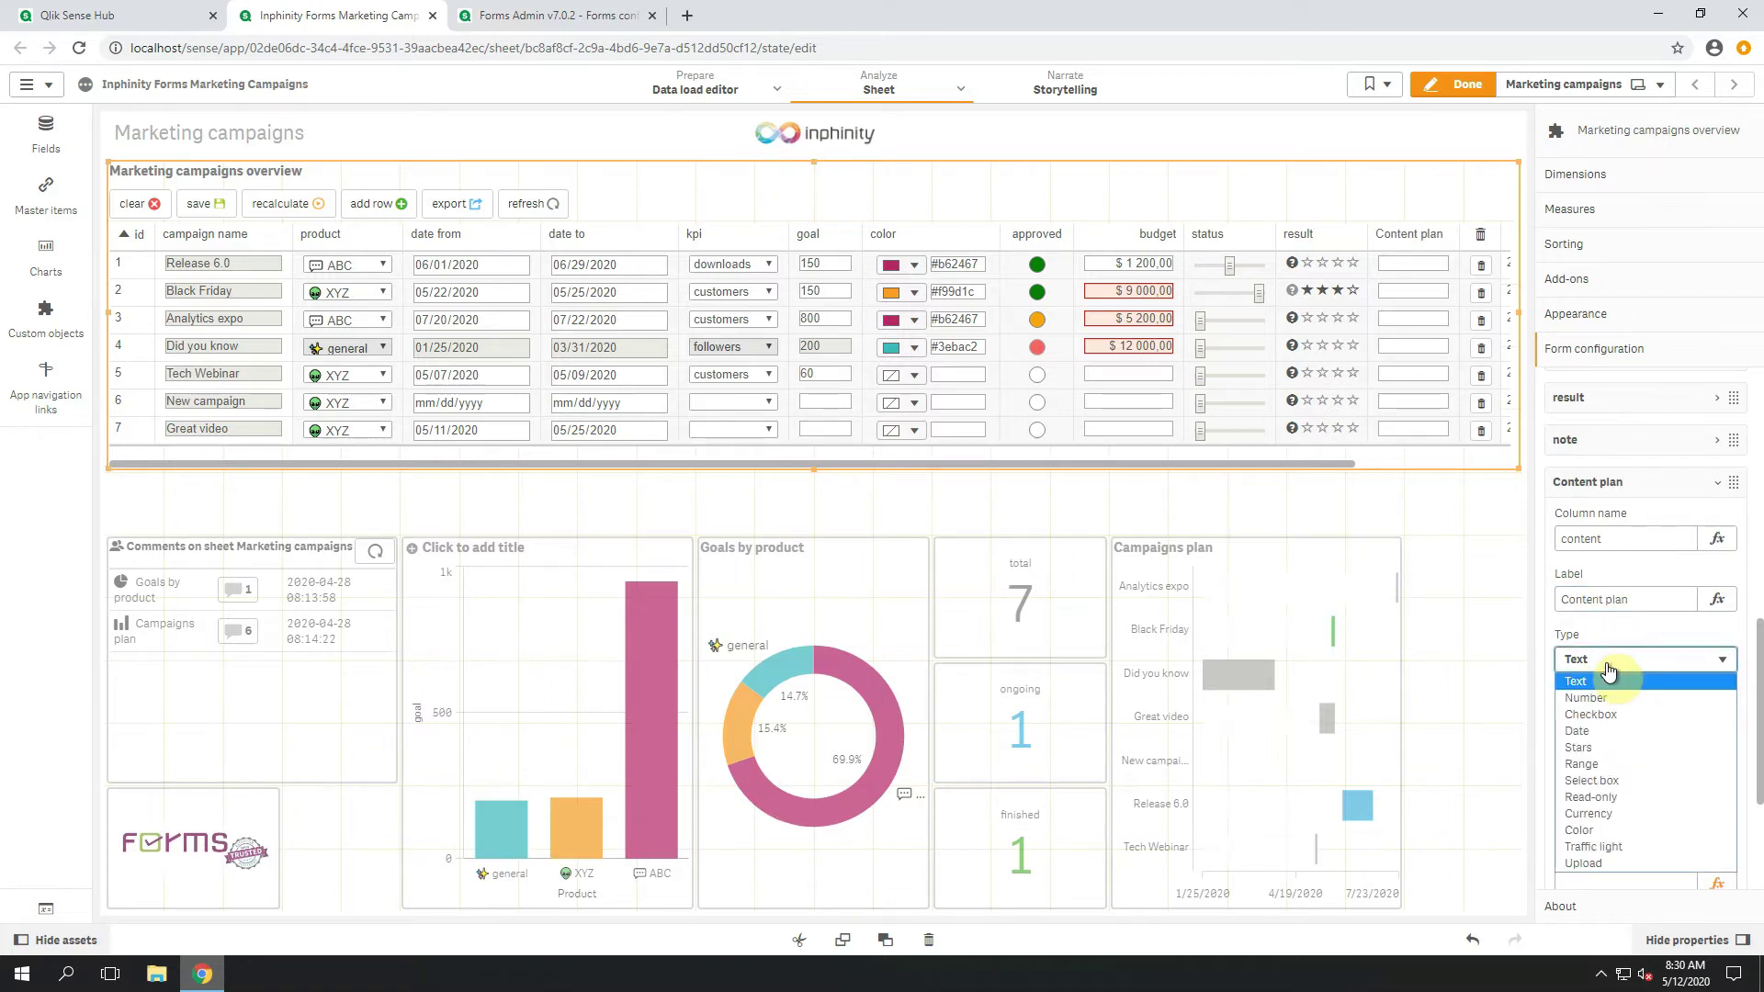
{"action": "left_click", "coordinate": [1618, 862]}
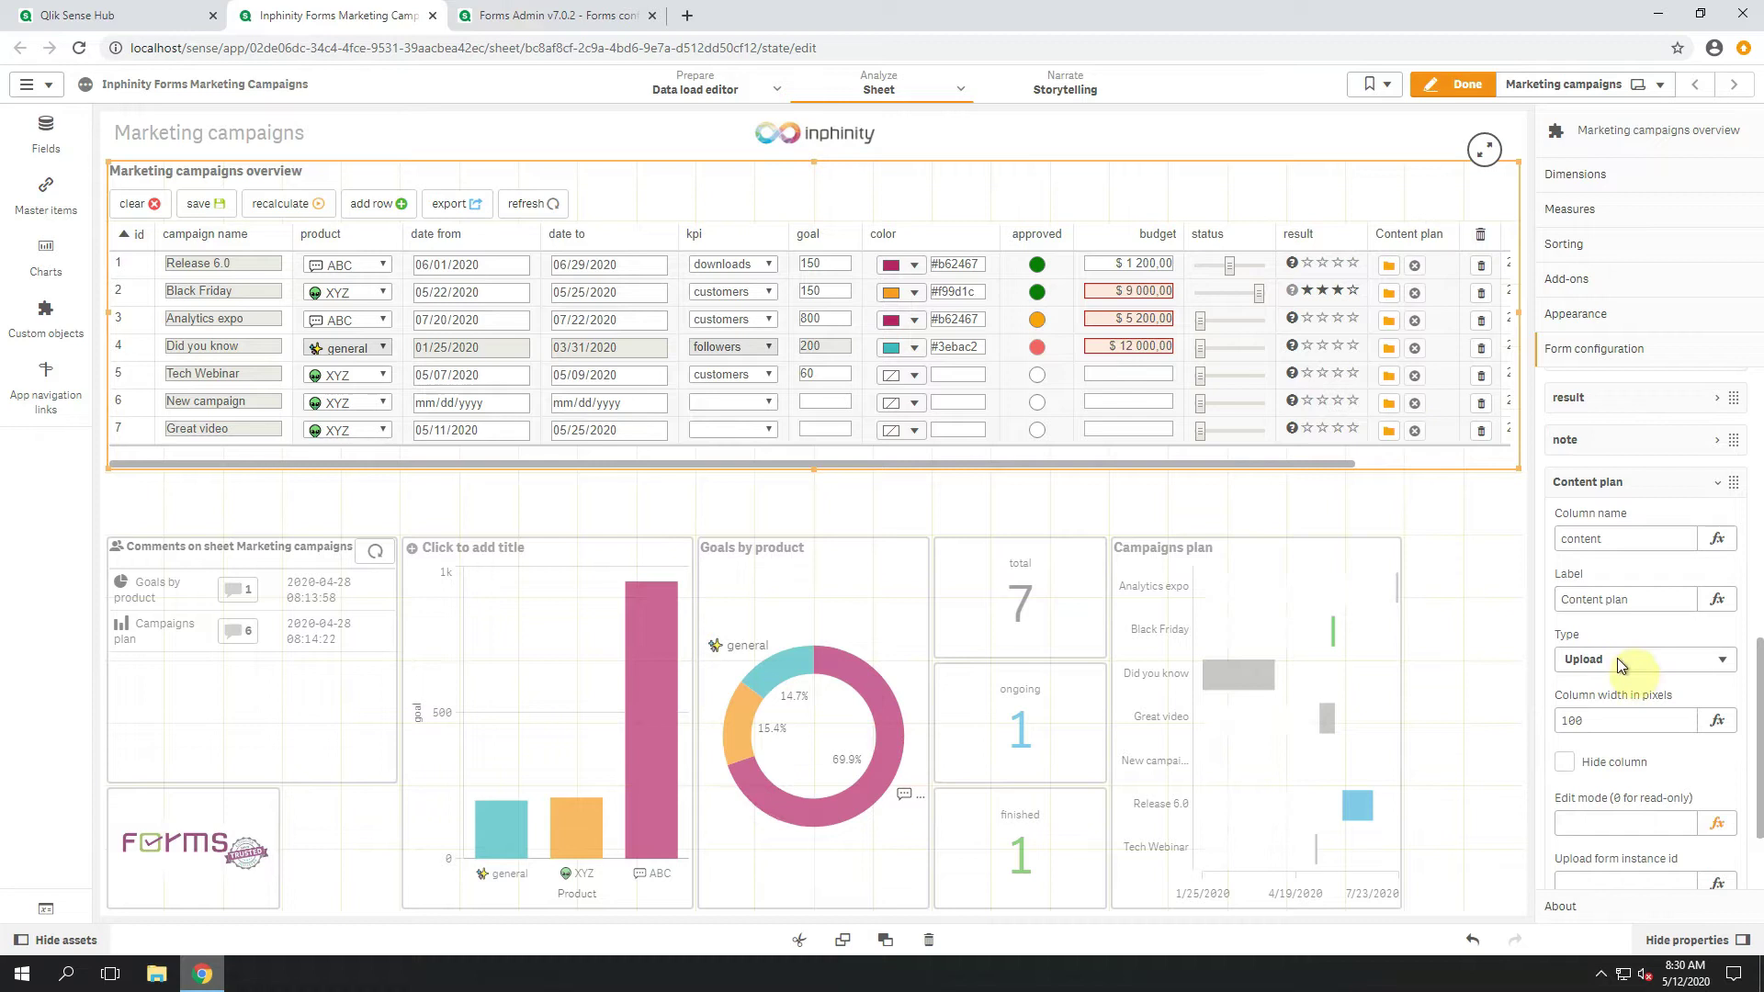
{"action": "scroll", "coordinate": [1626, 699], "scroll_direction": "down", "scroll_amount": 1}
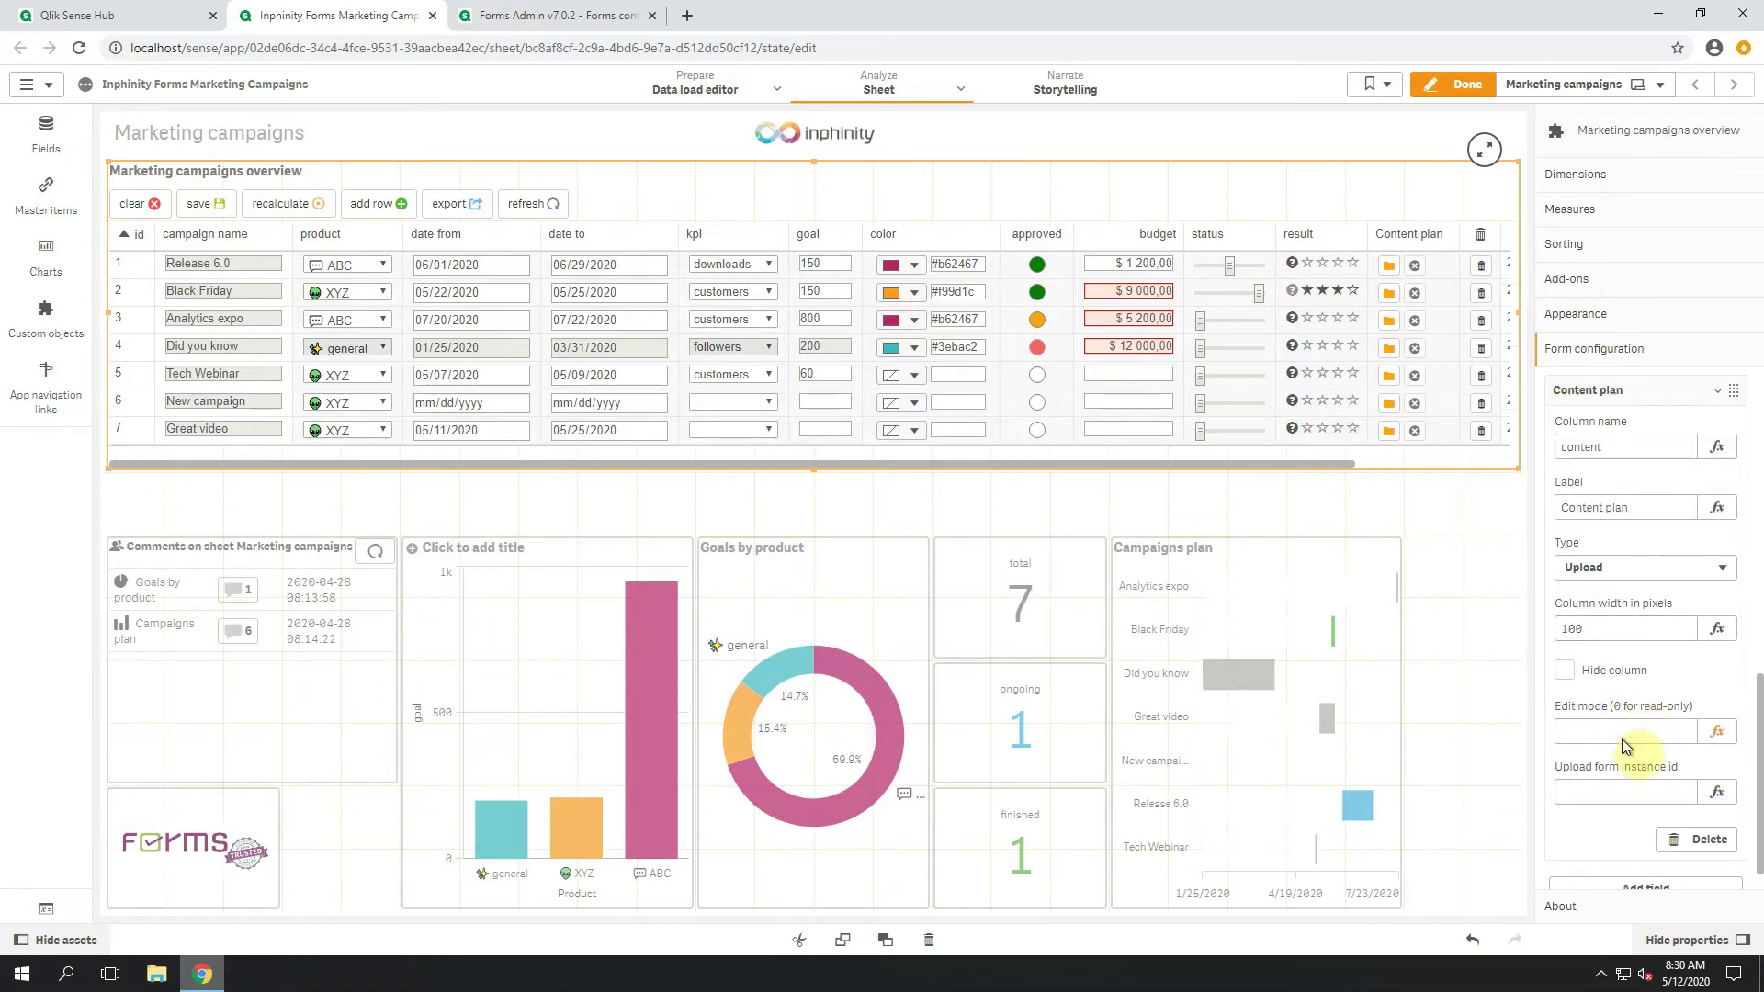
{"action": "left_click", "coordinate": [1621, 791]}
Step: Switch to the Forms Admin app in the browser
{"action": "left_click", "coordinate": [595, 15]}
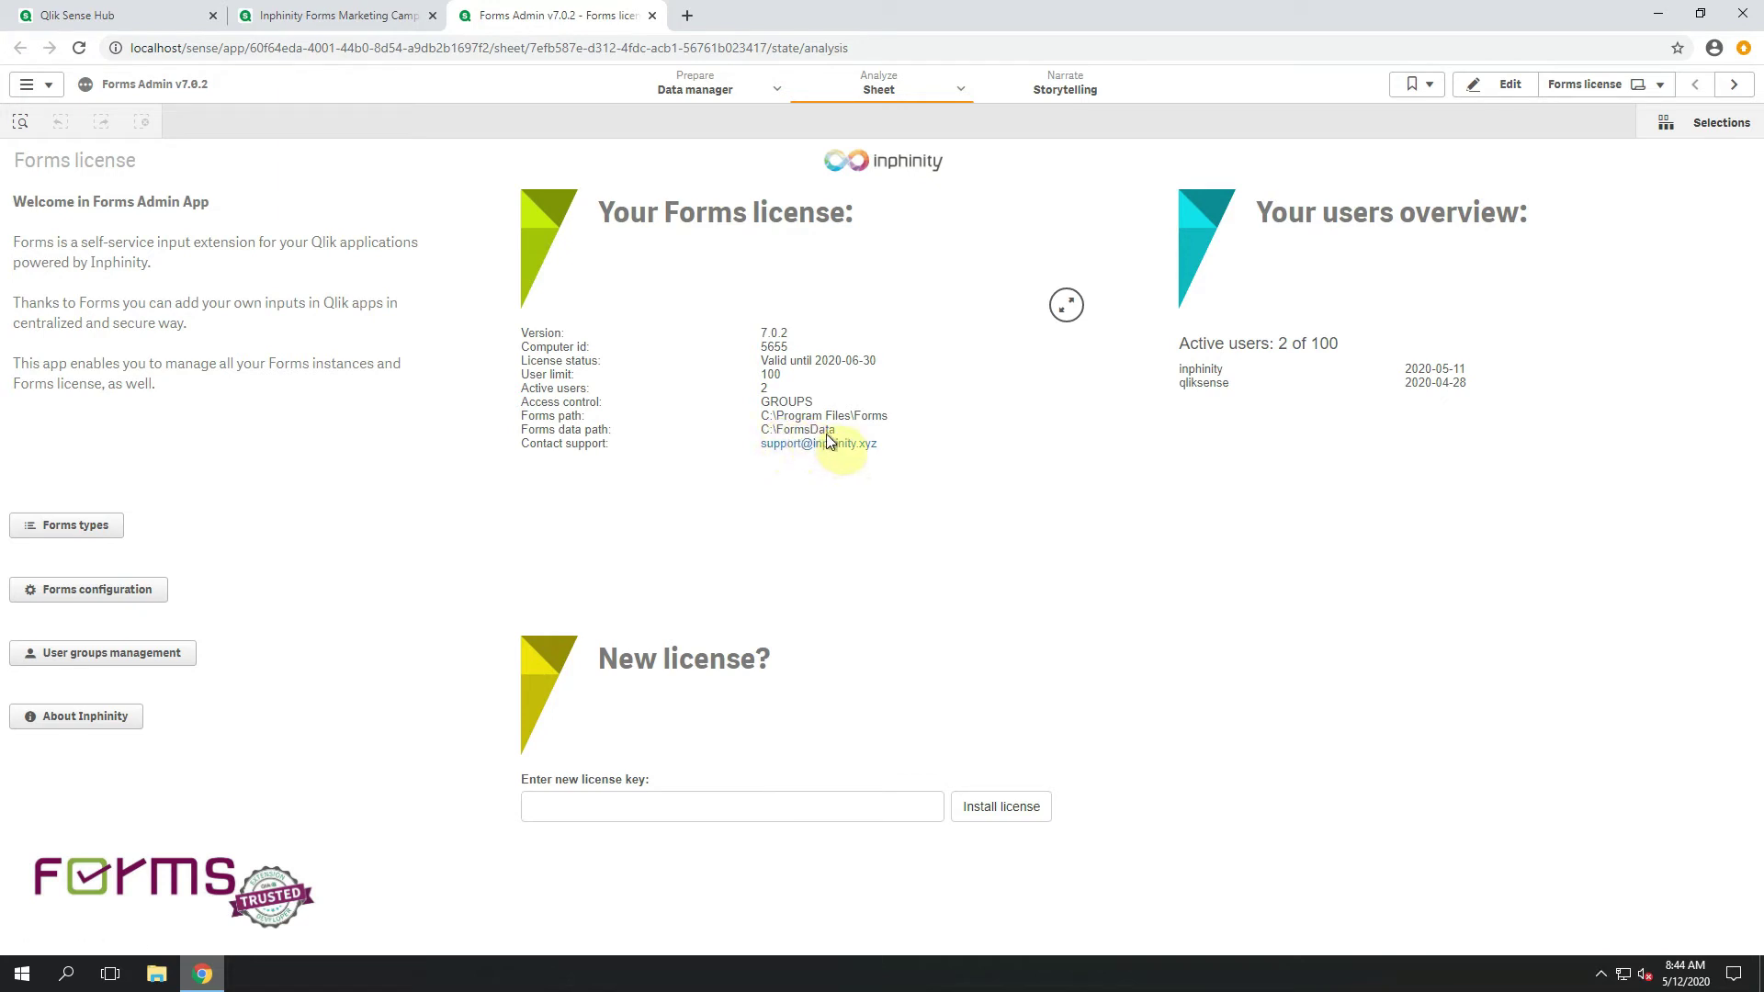
Step: Go to the Forms configuration sheet and add a new Forms instance row
{"action": "left_click", "coordinate": [1619, 92]}
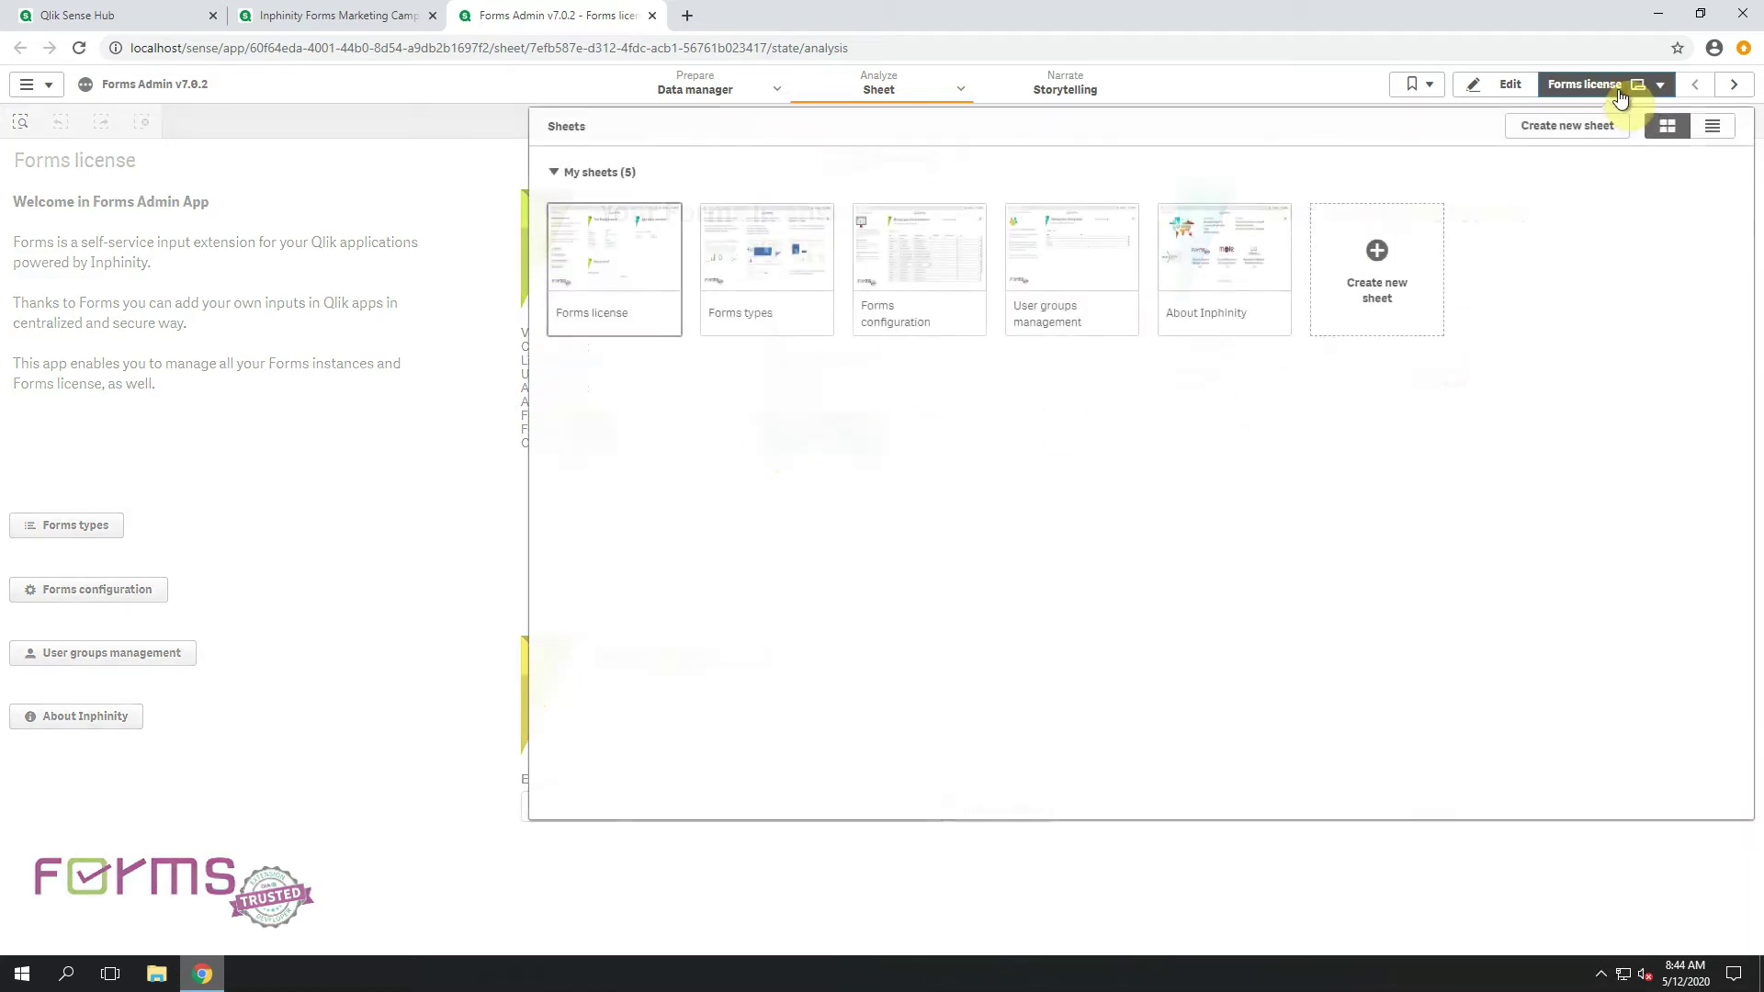
{"action": "left_click", "coordinate": [923, 264]}
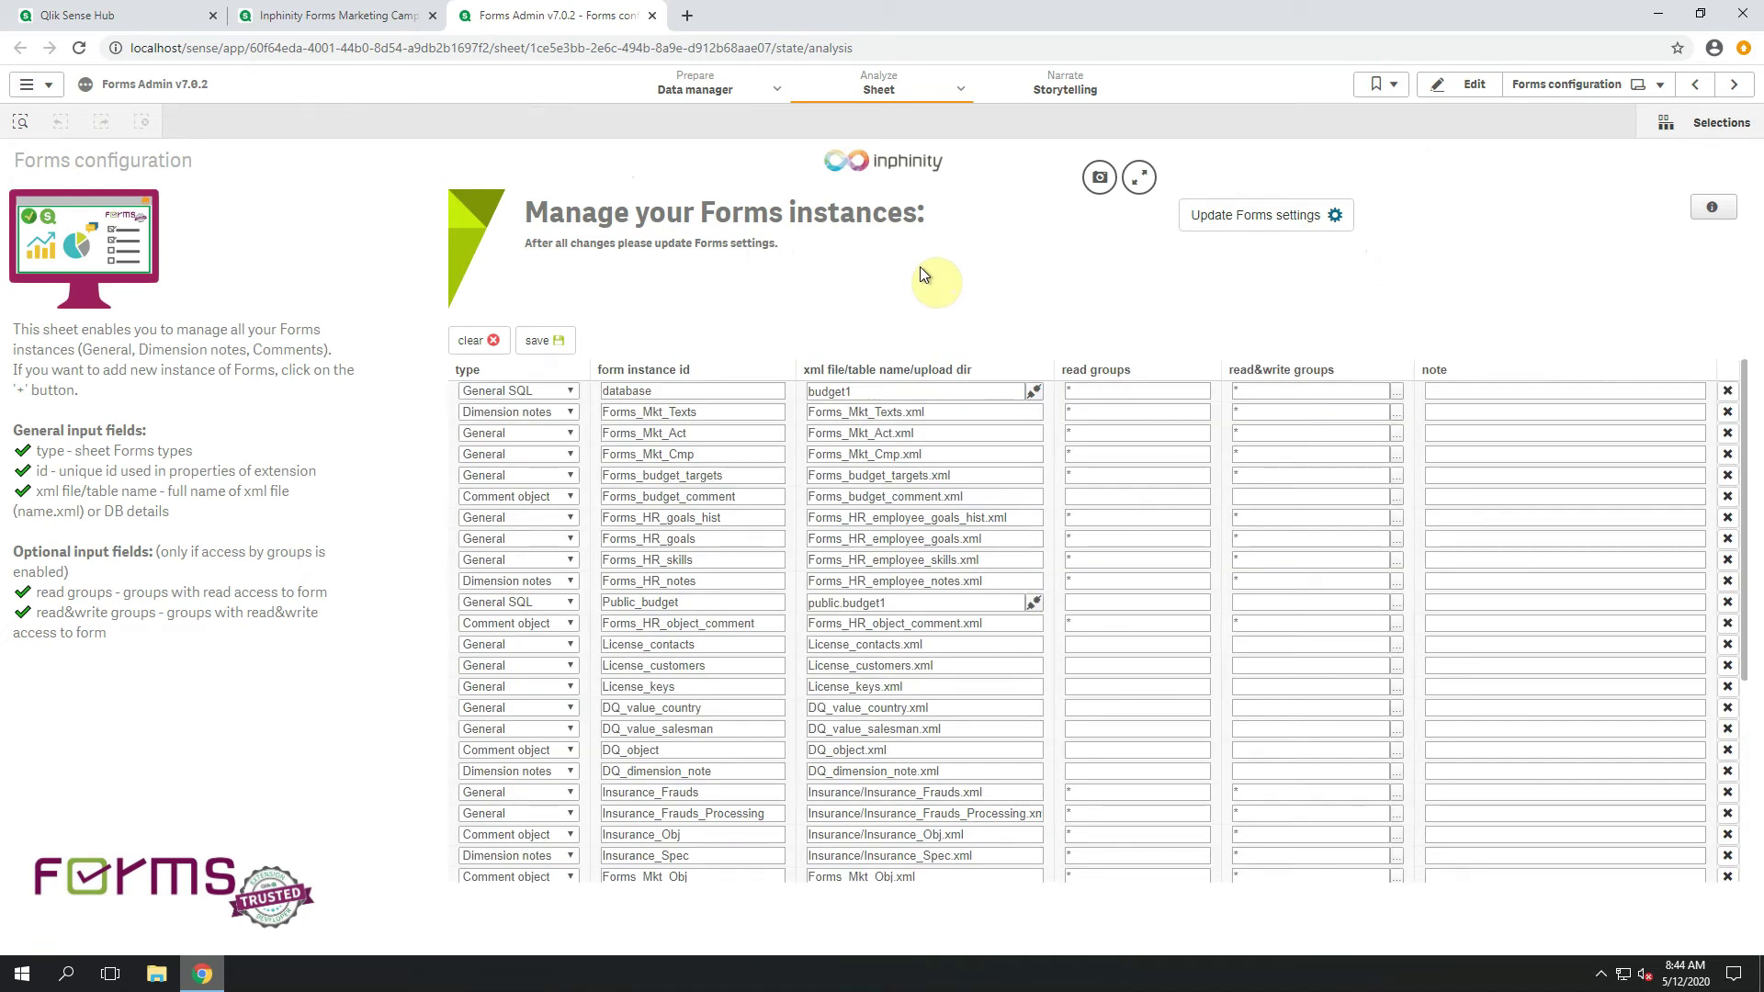
{"action": "scroll", "coordinate": [891, 578], "scroll_direction": "down", "scroll_amount": 3}
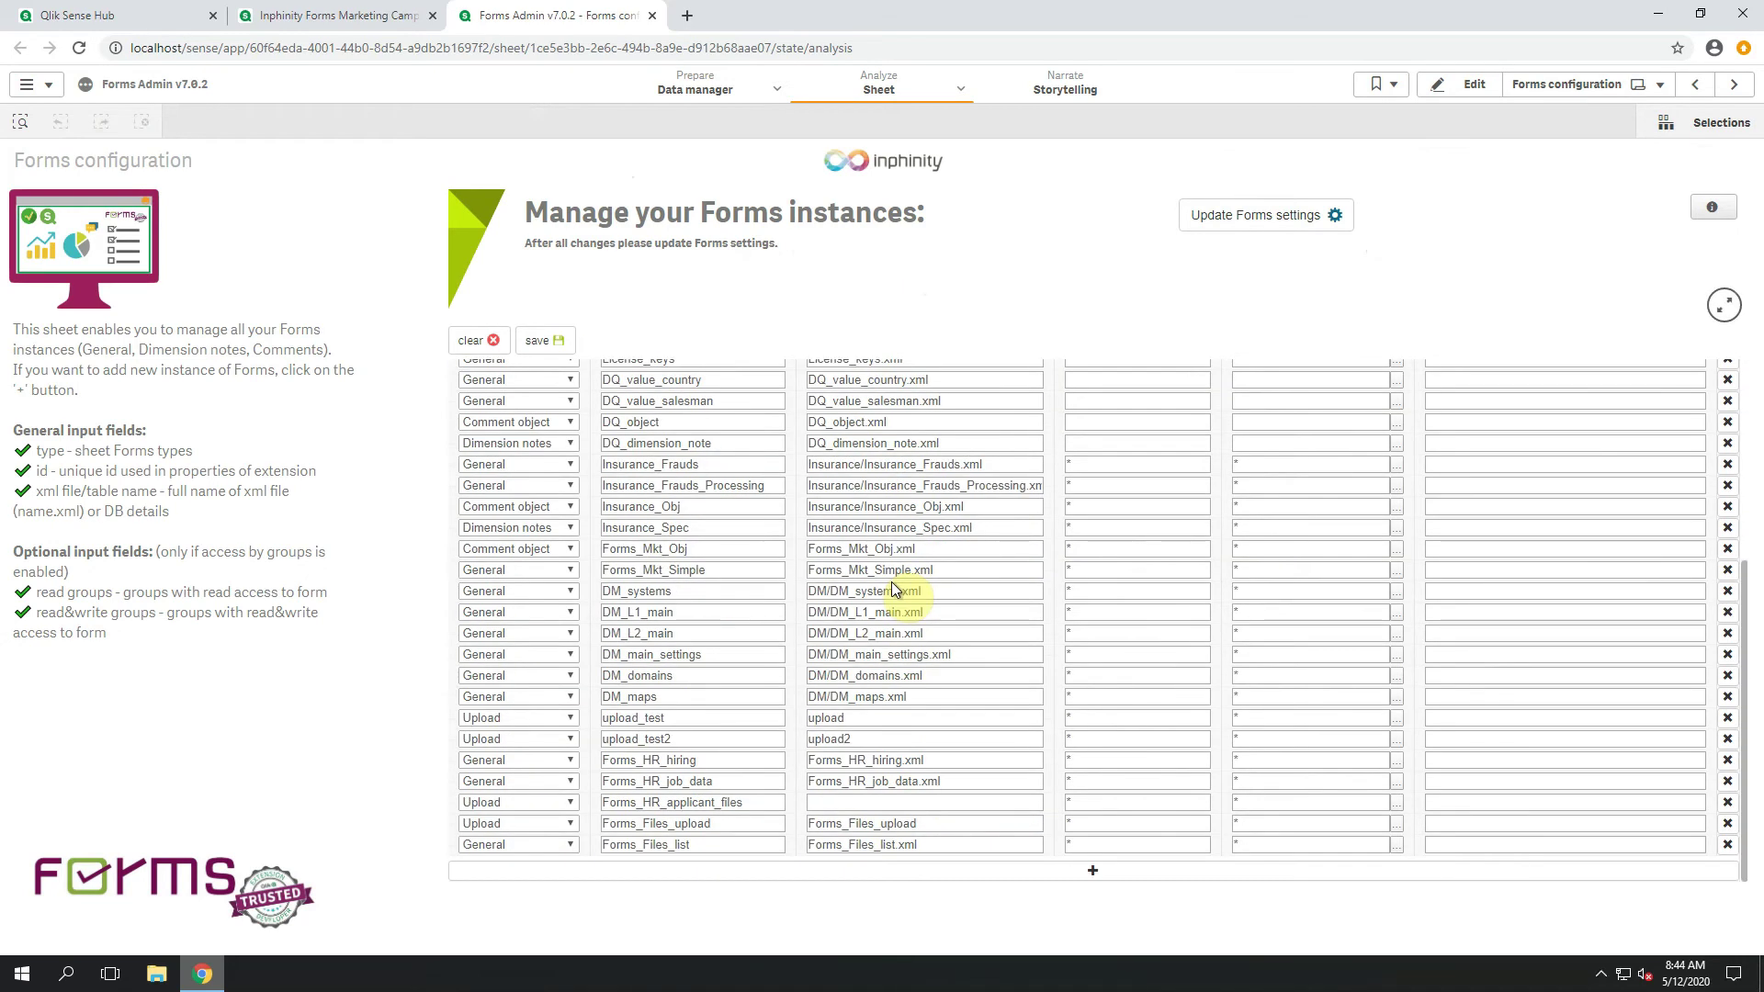
{"action": "left_click", "coordinate": [897, 871]}
Step: Set the new row's type to Upload and its instance id to Files_marketing
{"action": "left_click", "coordinate": [551, 844]}
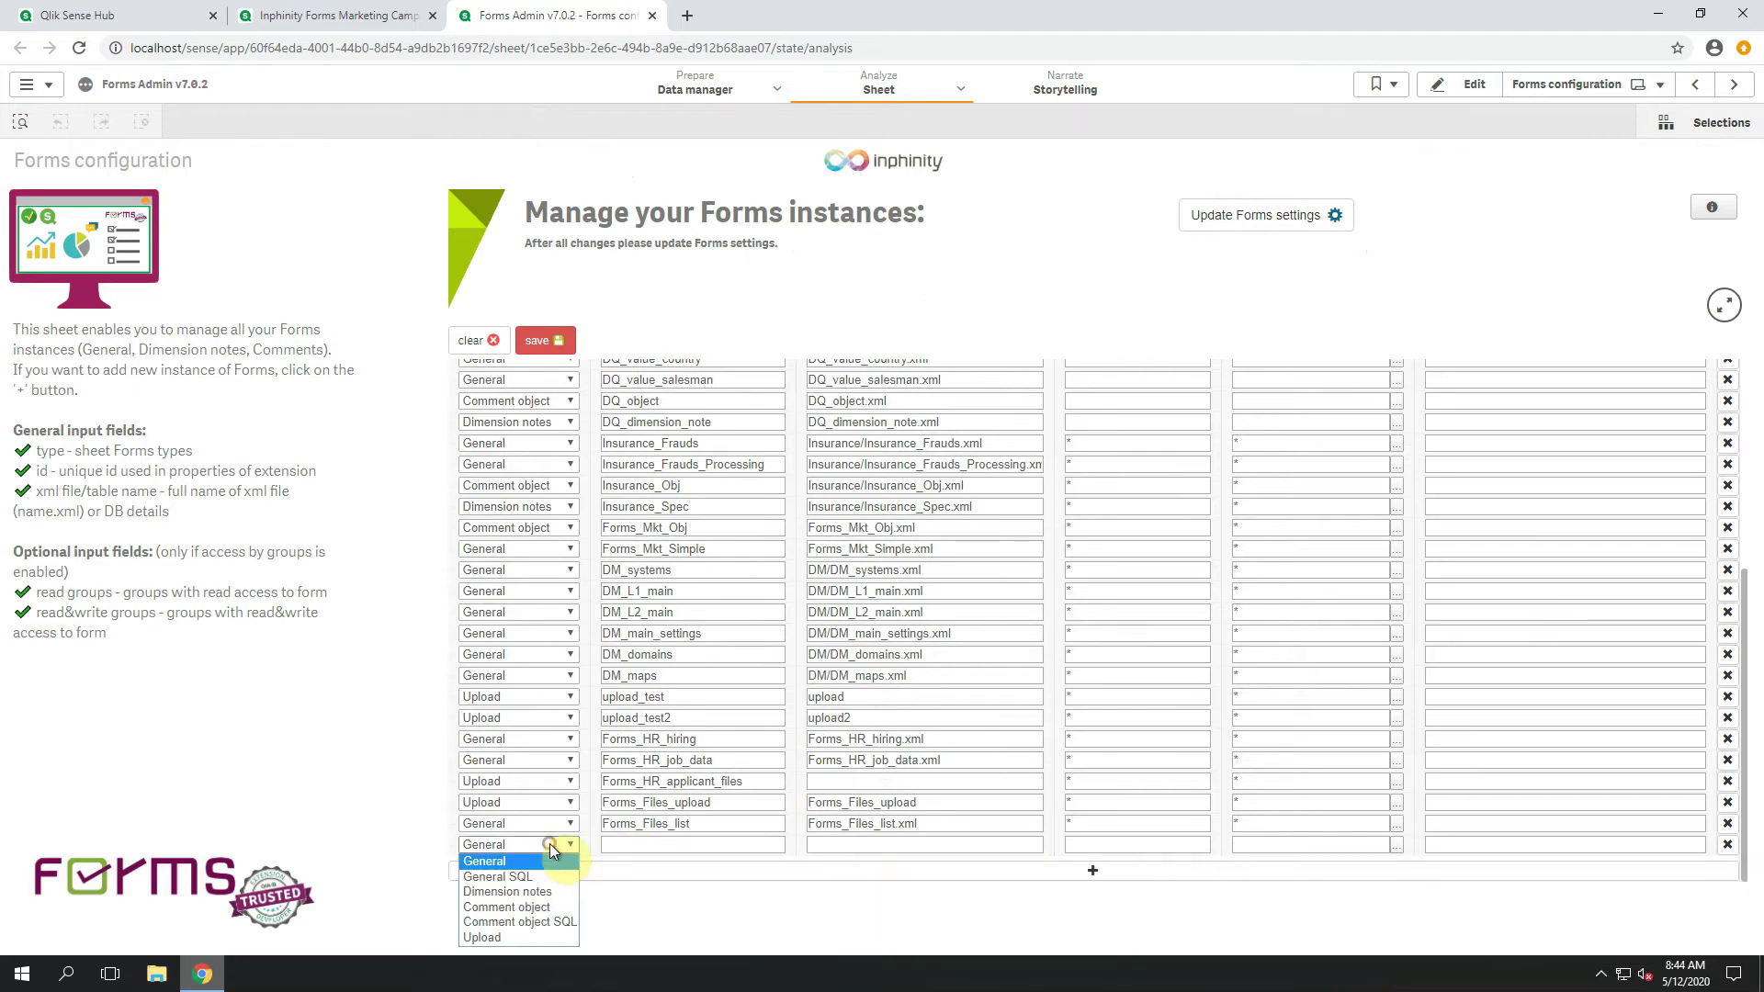
{"action": "left_click", "coordinate": [538, 938]}
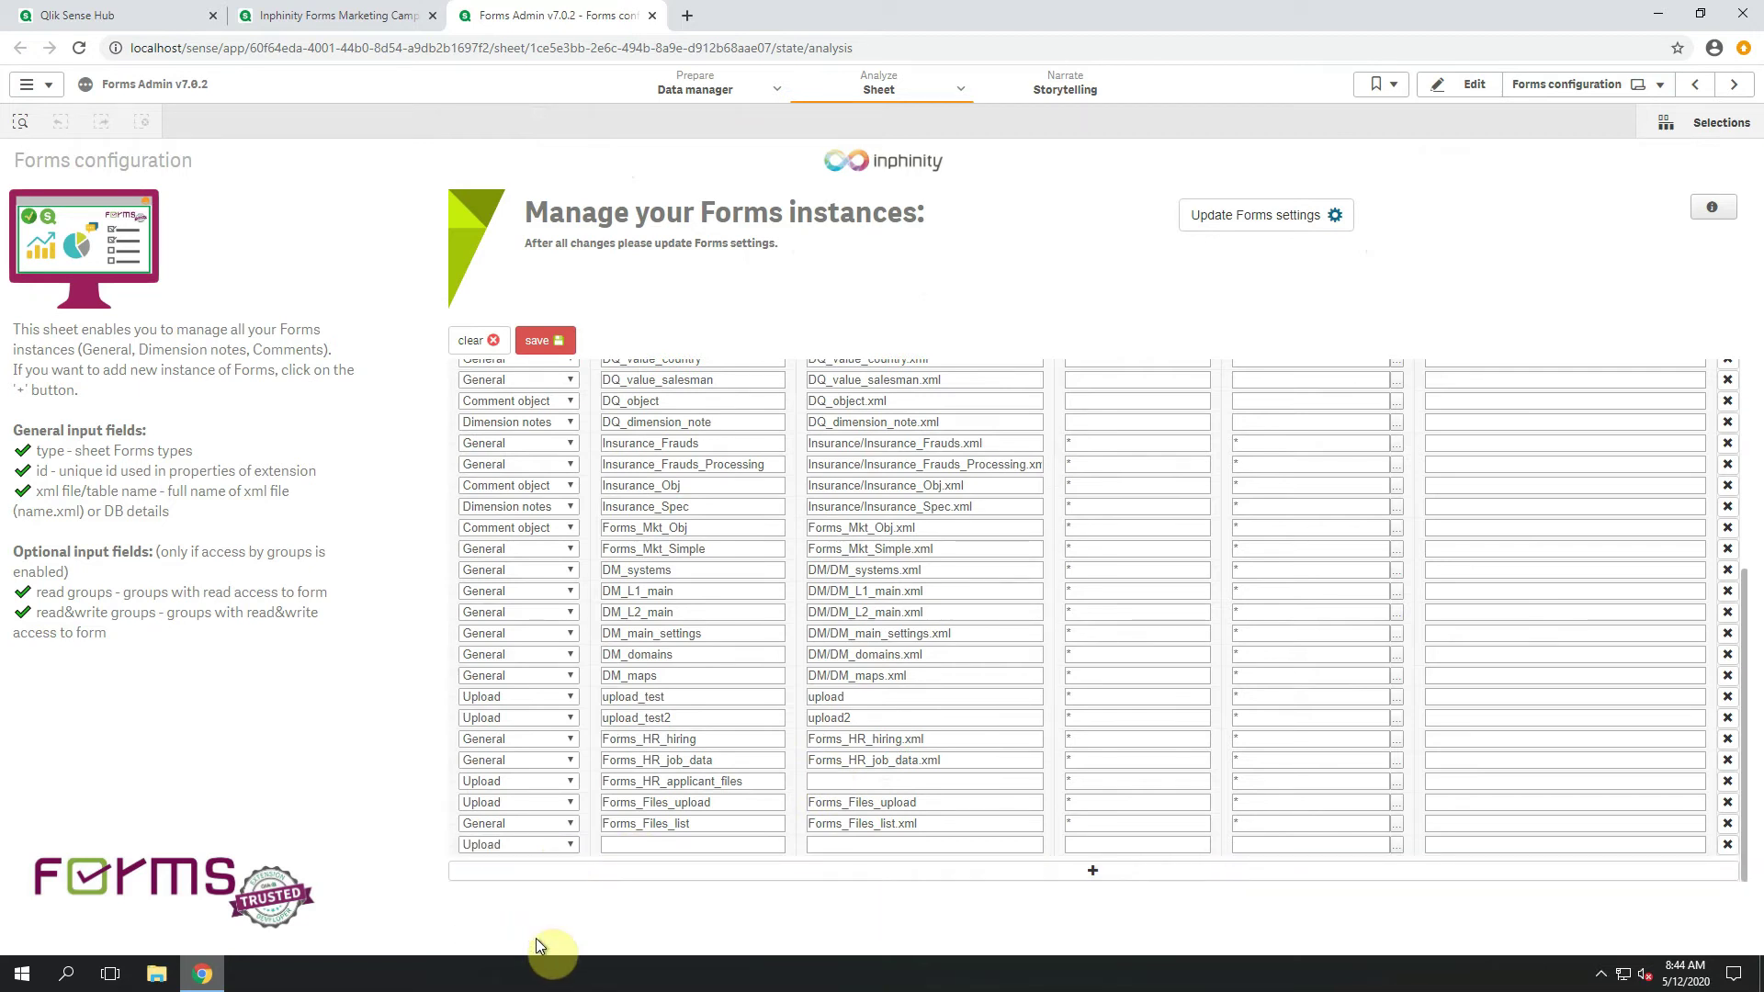
{"action": "left_click", "coordinate": [659, 843]}
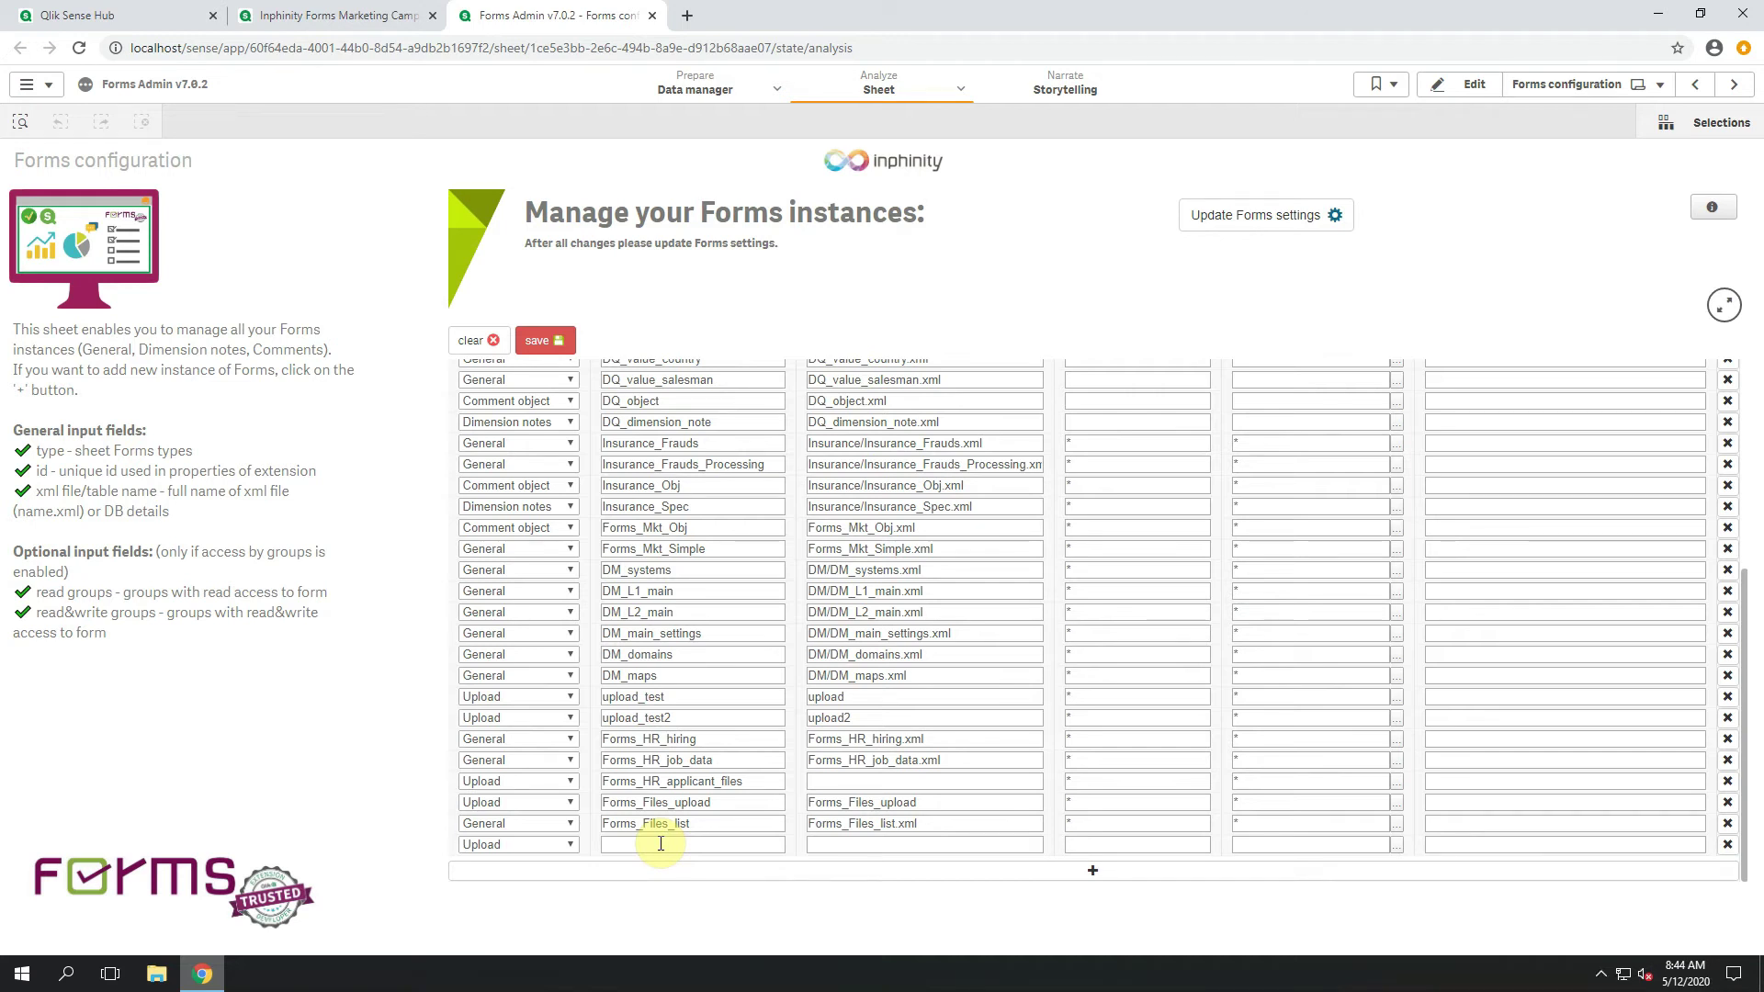
{"action": "type", "text": "Files_marketing"}
{"action": "scroll", "coordinate": [914, 804], "scroll_direction": "up", "scroll_amount": 10}
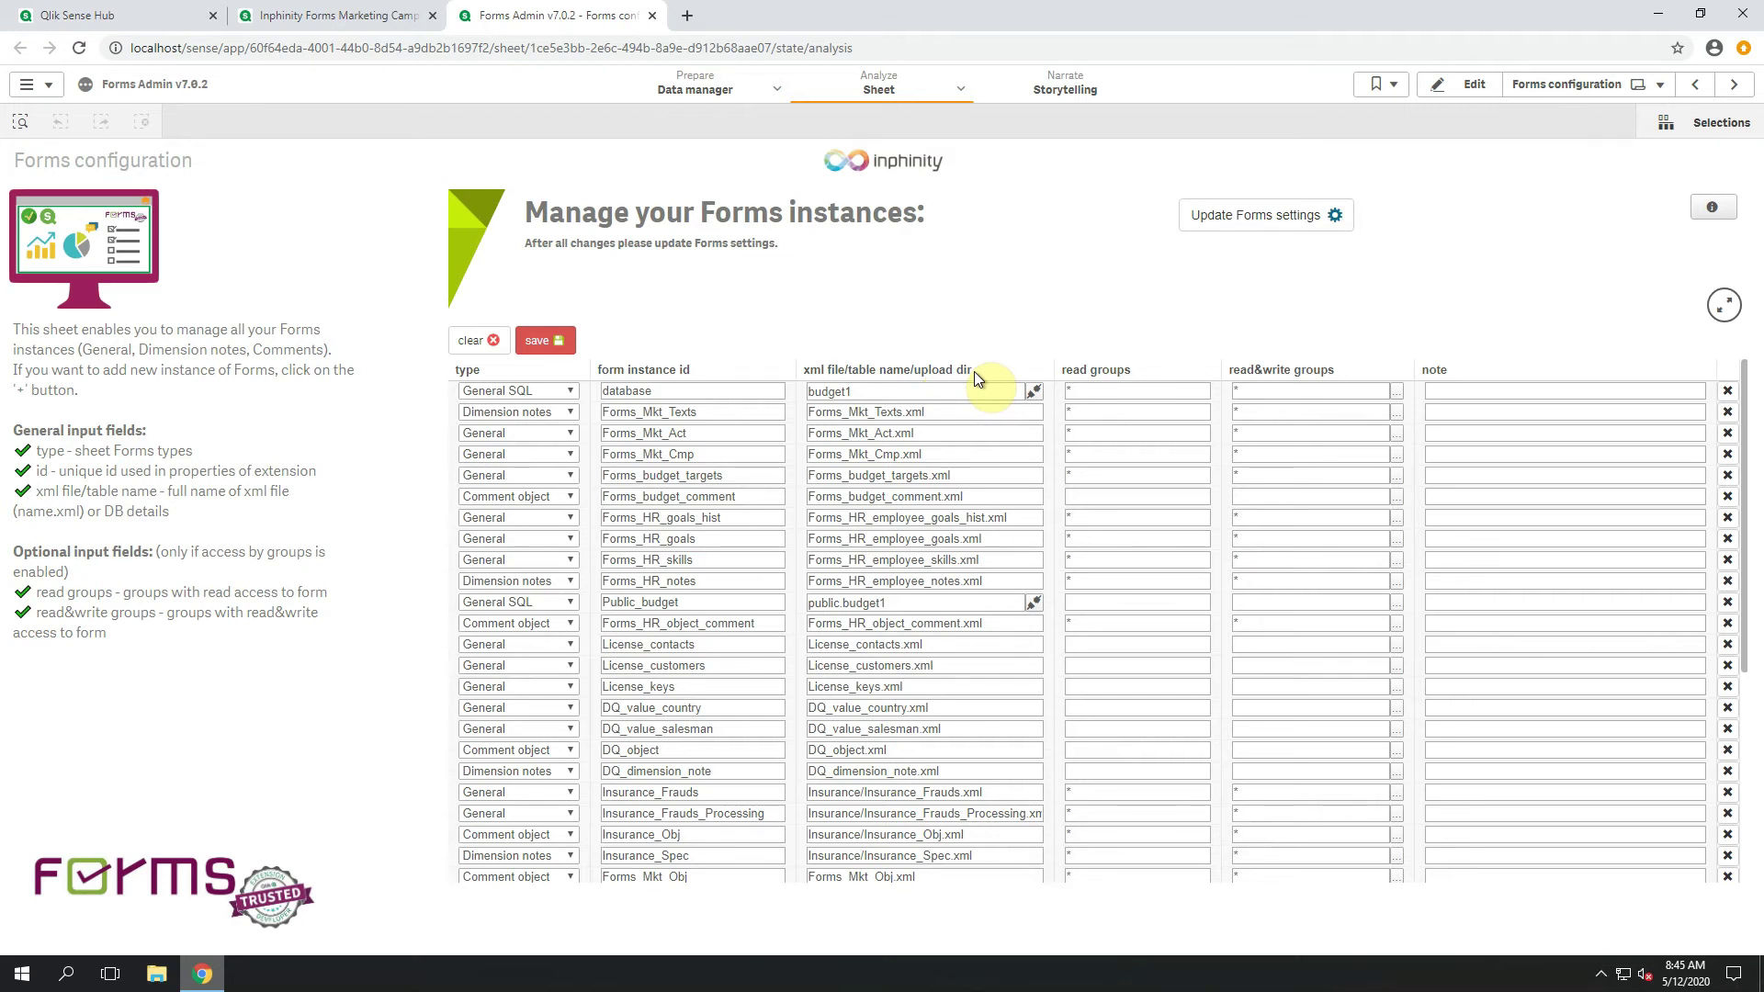
Step: Set the new instance's upload directory to Marketing and its read and read&write groups to *
{"action": "scroll", "coordinate": [973, 371], "scroll_direction": "down", "scroll_amount": 5}
{"action": "left_click", "coordinate": [902, 841]}
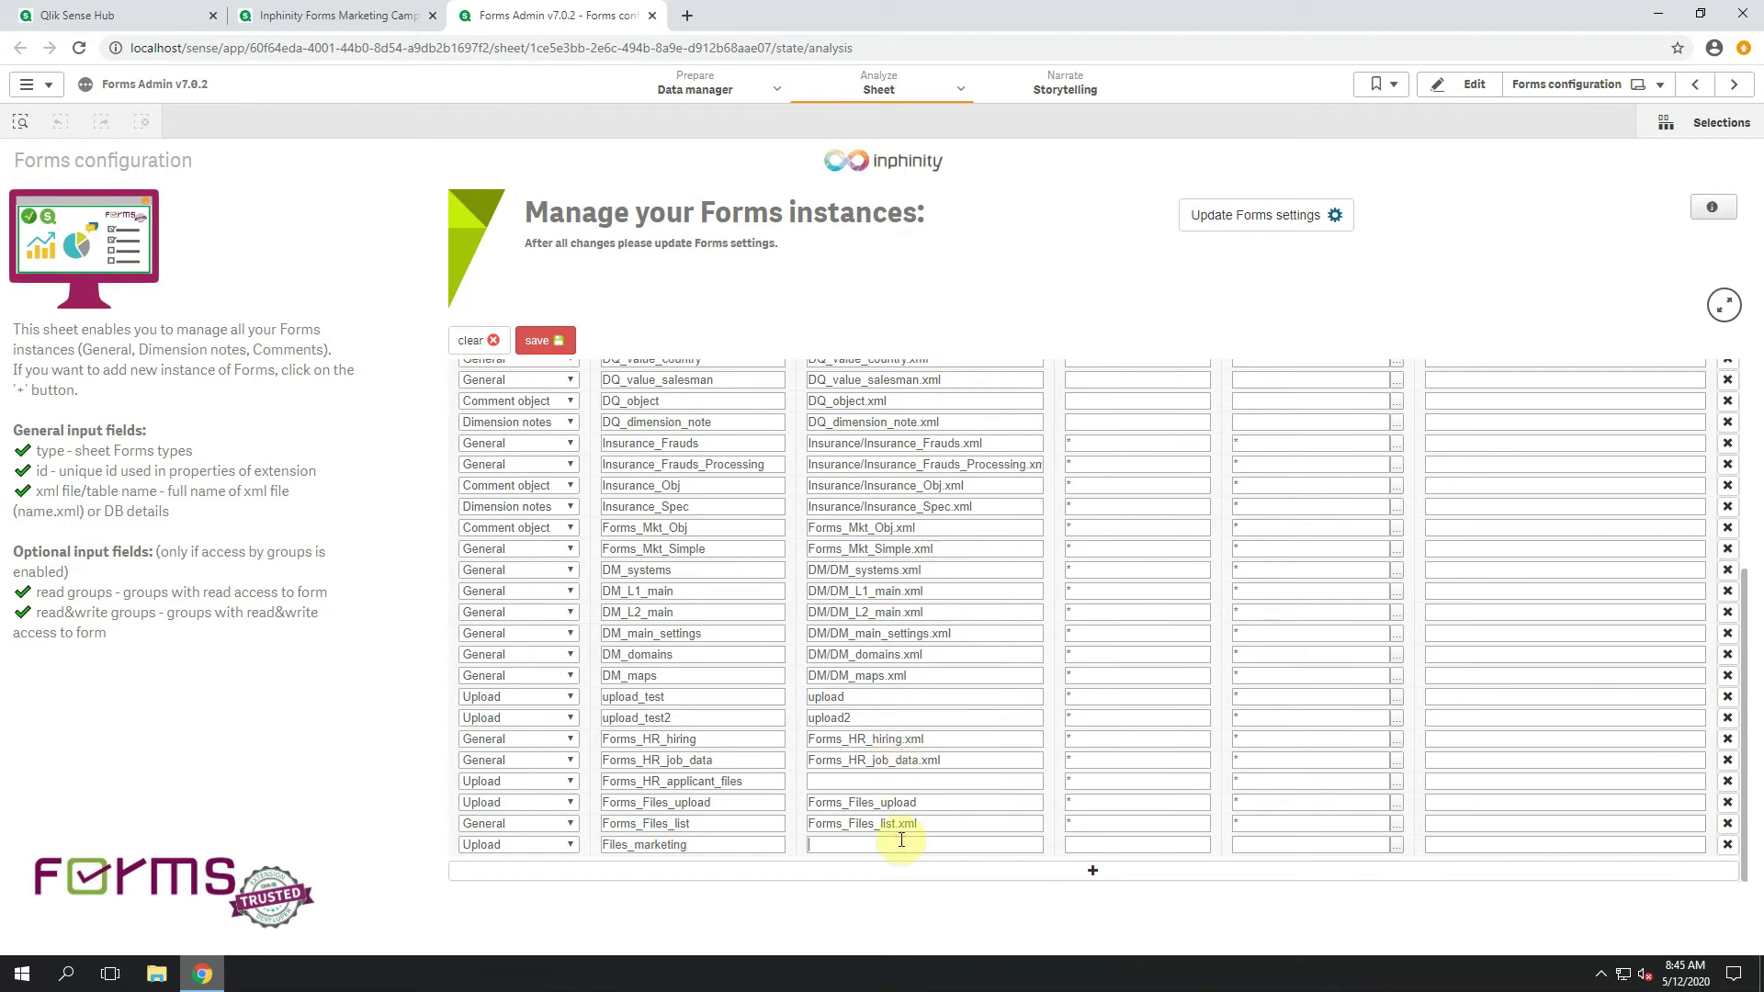
{"action": "type", "text": "Marketing"}
{"action": "scroll", "coordinate": [1139, 819], "scroll_direction": "up", "scroll_amount": 1}
{"action": "scroll", "coordinate": [1143, 819], "scroll_direction": "up", "scroll_amount": 3}
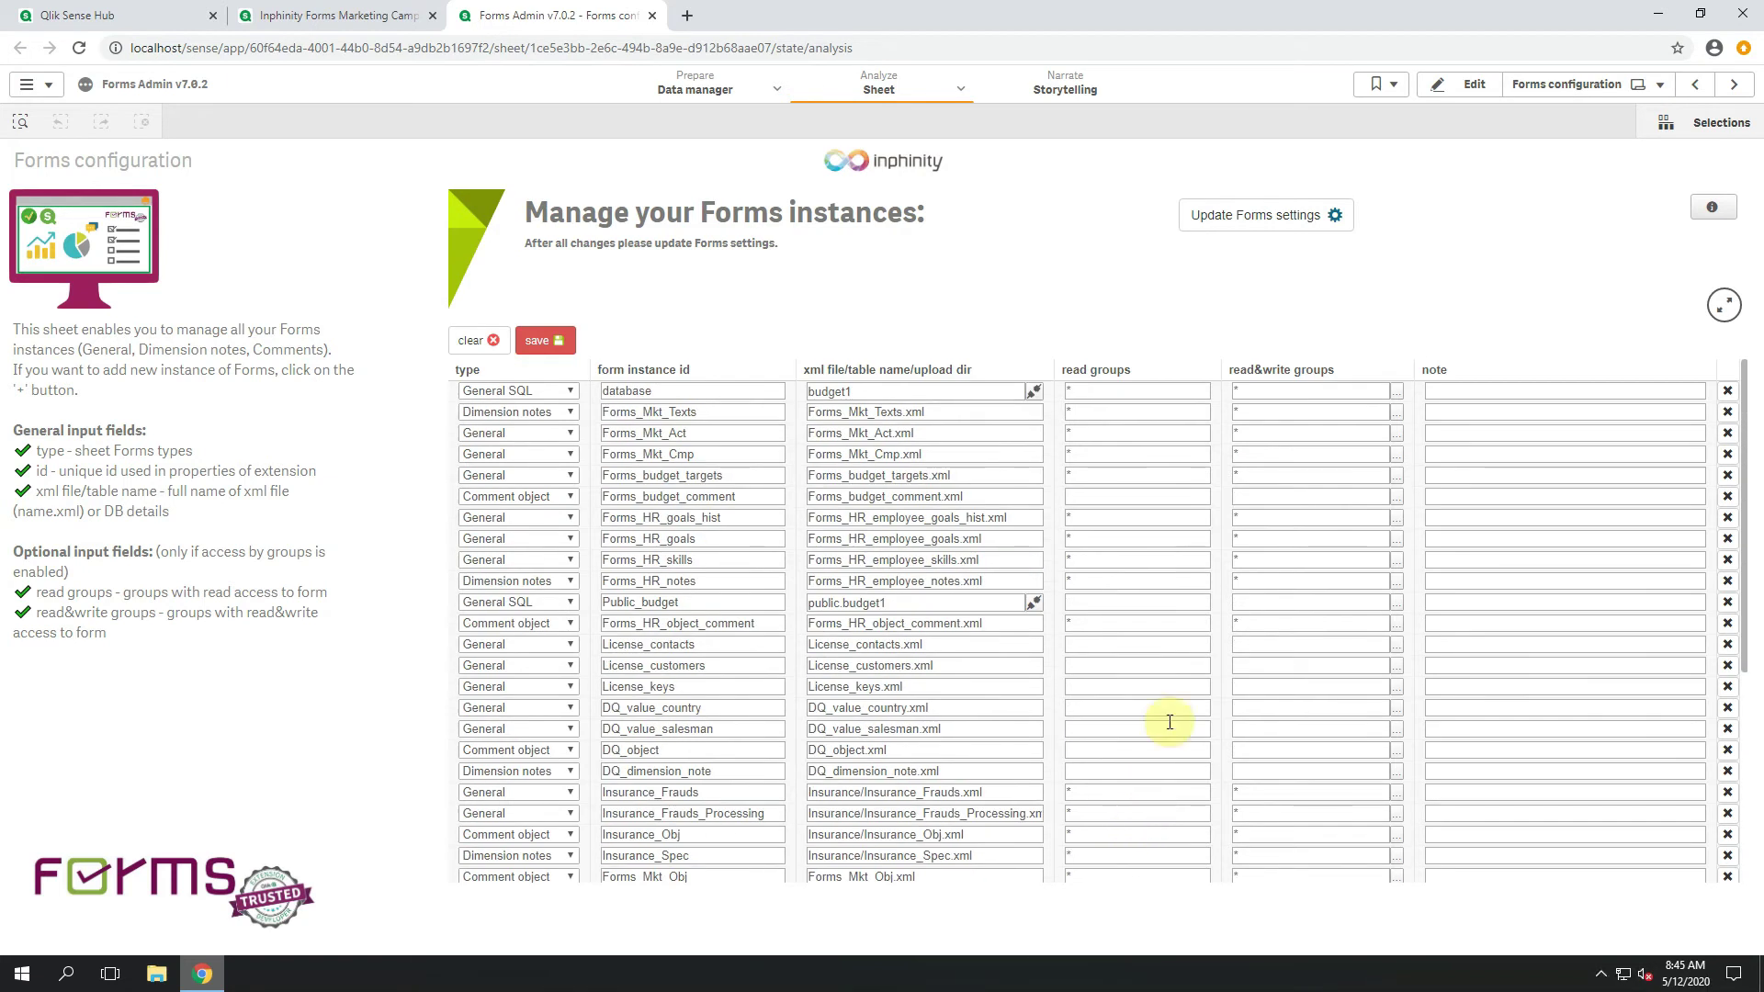
{"action": "scroll", "coordinate": [1195, 533], "scroll_direction": "down", "scroll_amount": 10}
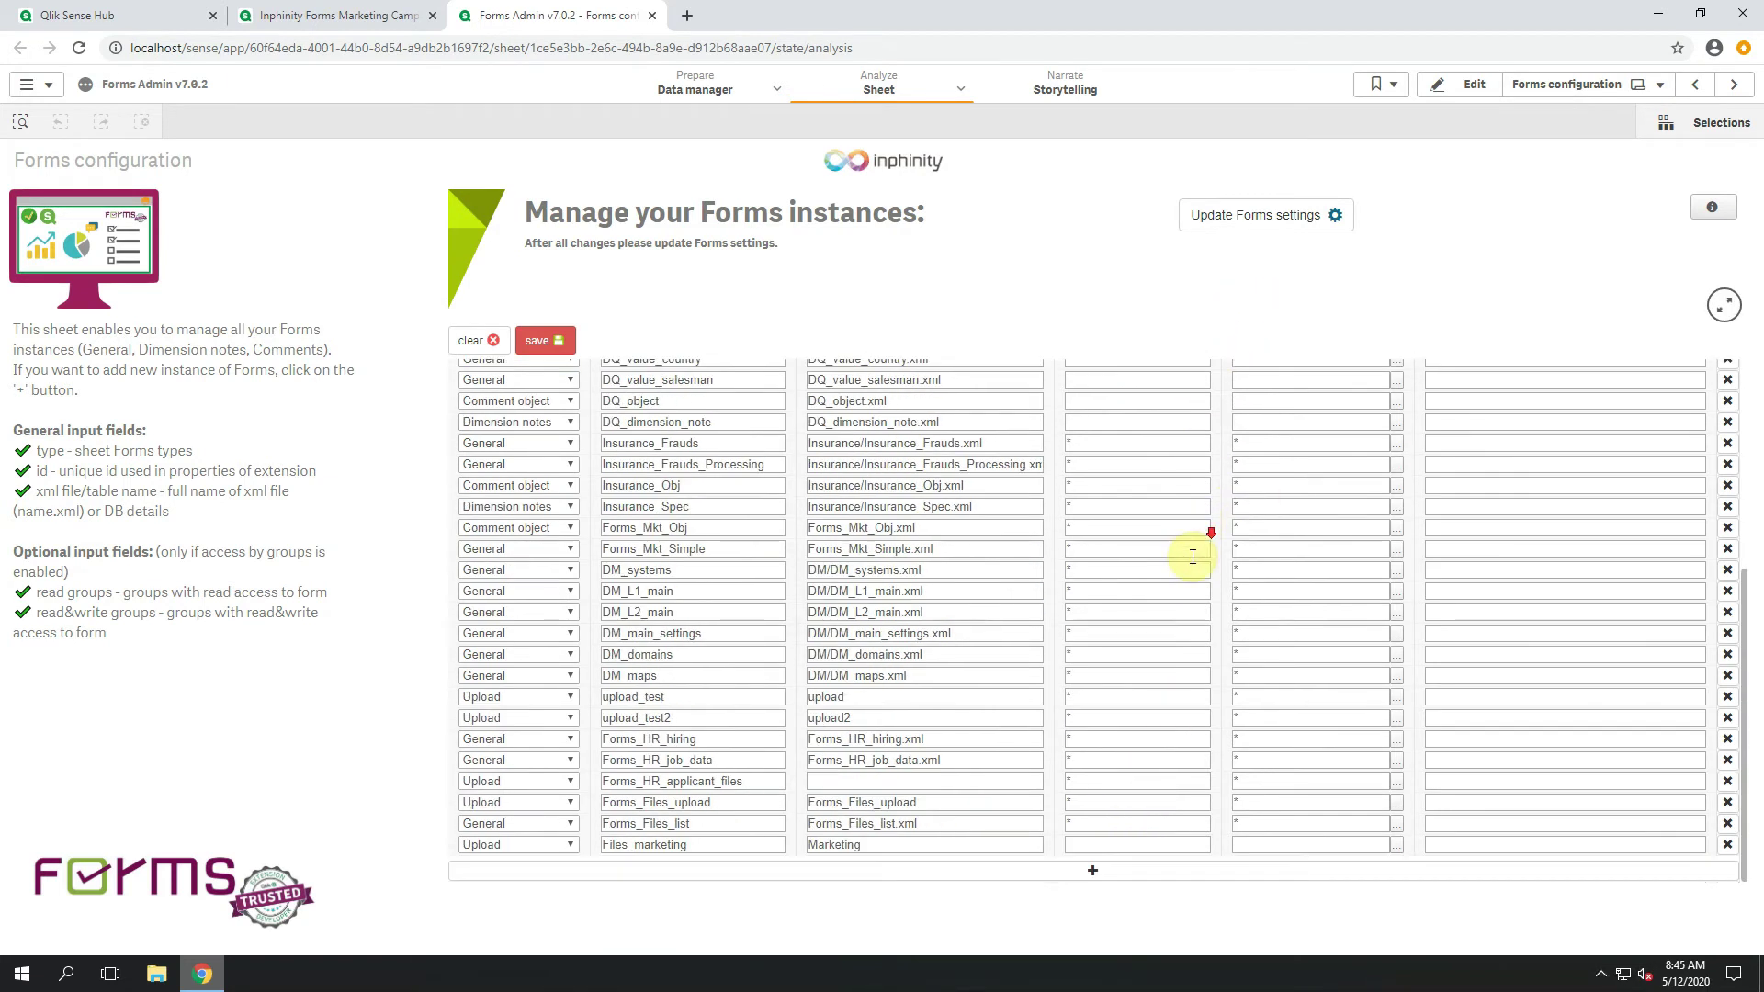
{"action": "double_click", "coordinate": [1082, 826]}
{"action": "key", "text": "ctrl+c"}
{"action": "left_click", "coordinate": [1079, 843]}
{"action": "key", "text": "ctrl+v"}
{"action": "left_click", "coordinate": [1304, 845]}
{"action": "key", "text": "ctrl+v"}
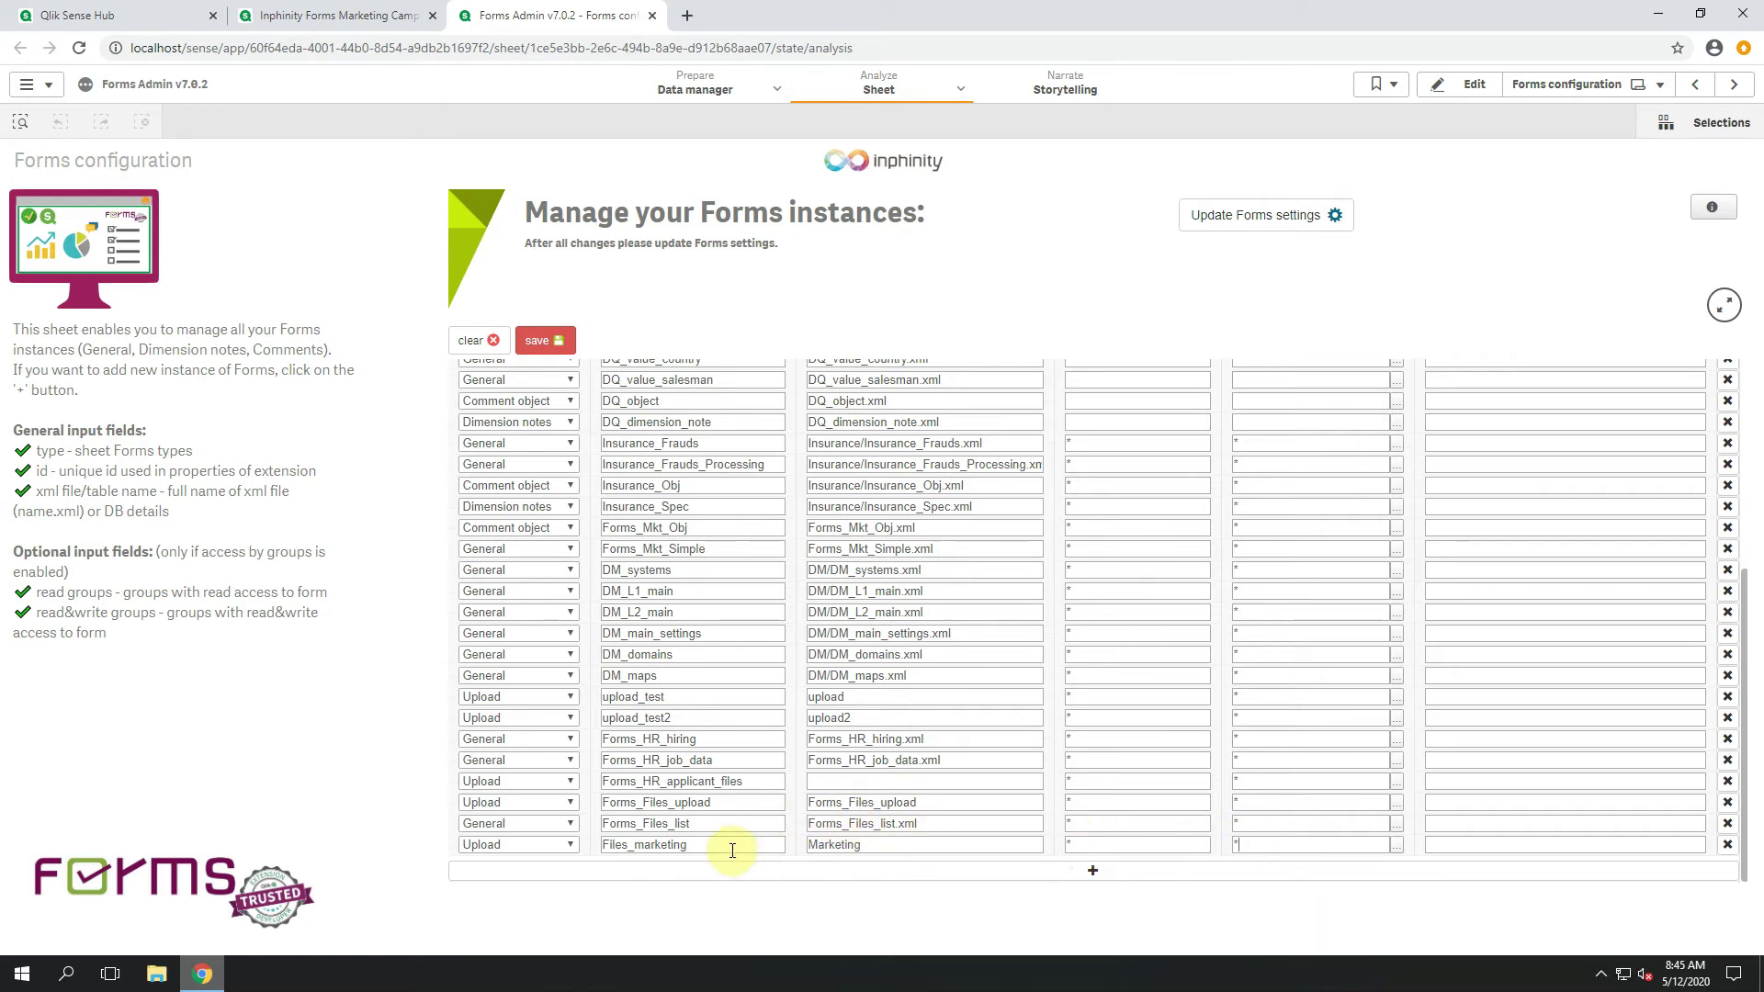
Step: Save the Files_marketing instance and apply Update Forms settings to restart the service
{"action": "left_click_drag", "start_coordinate": [726, 844], "coordinate": [583, 859]}
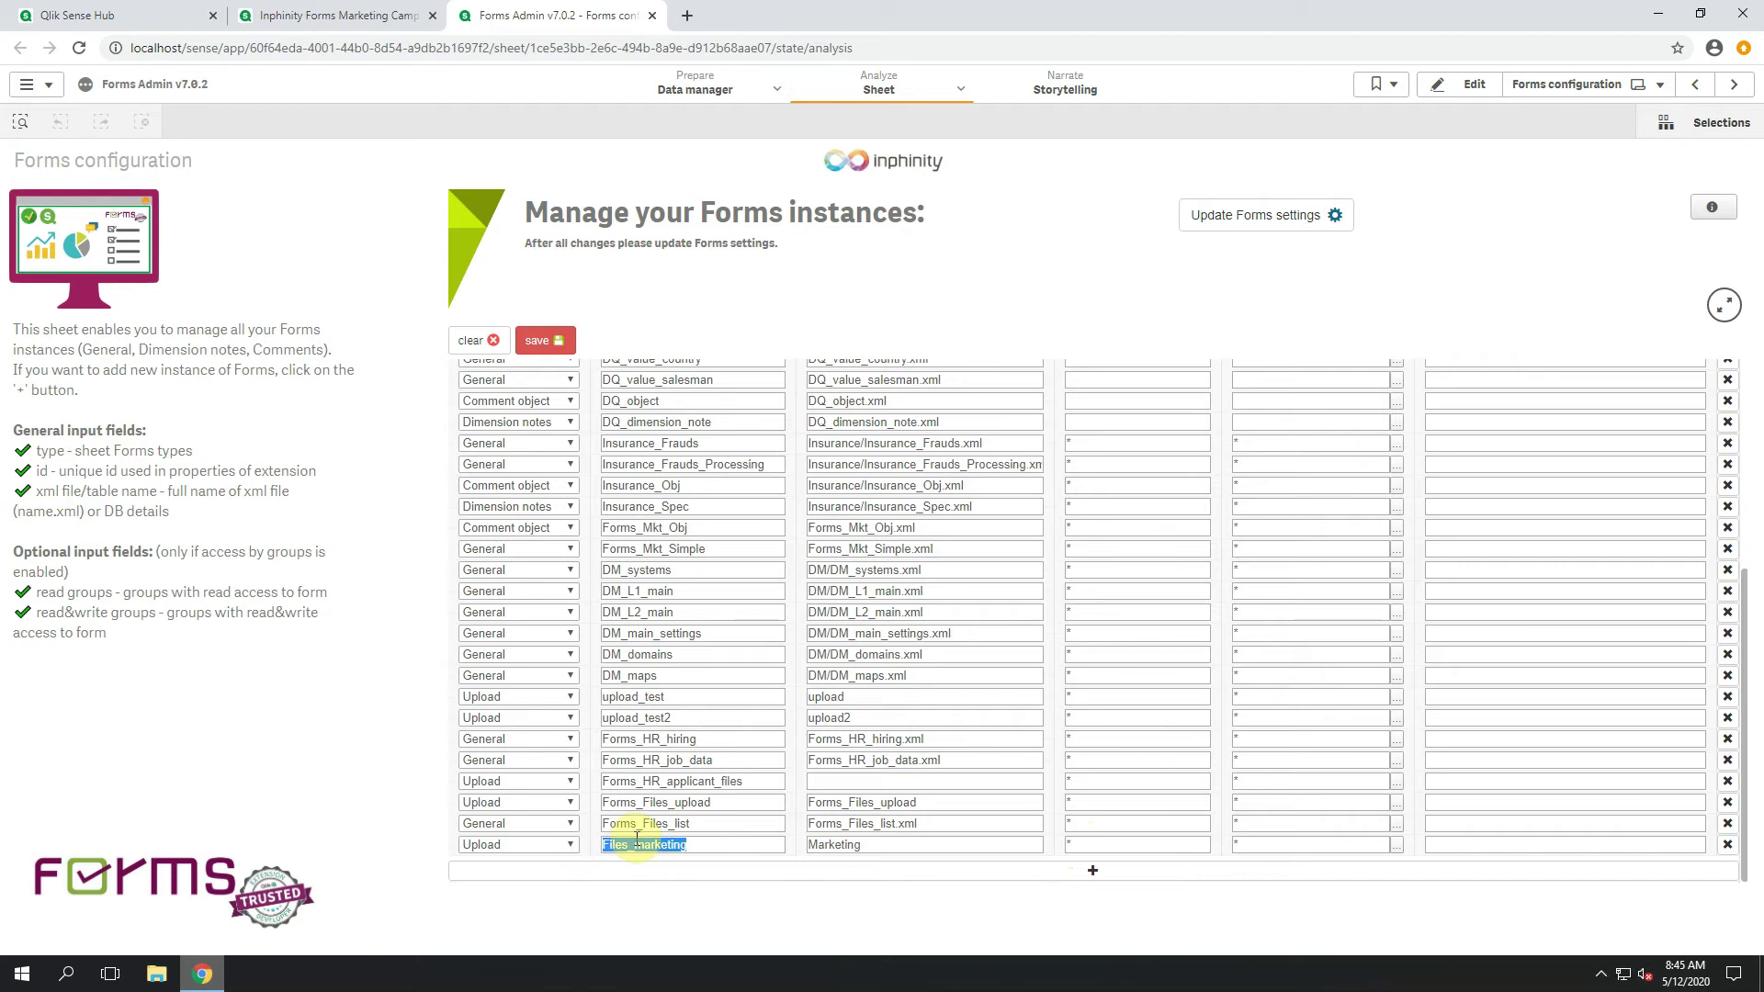
{"action": "left_click", "coordinate": [545, 341]}
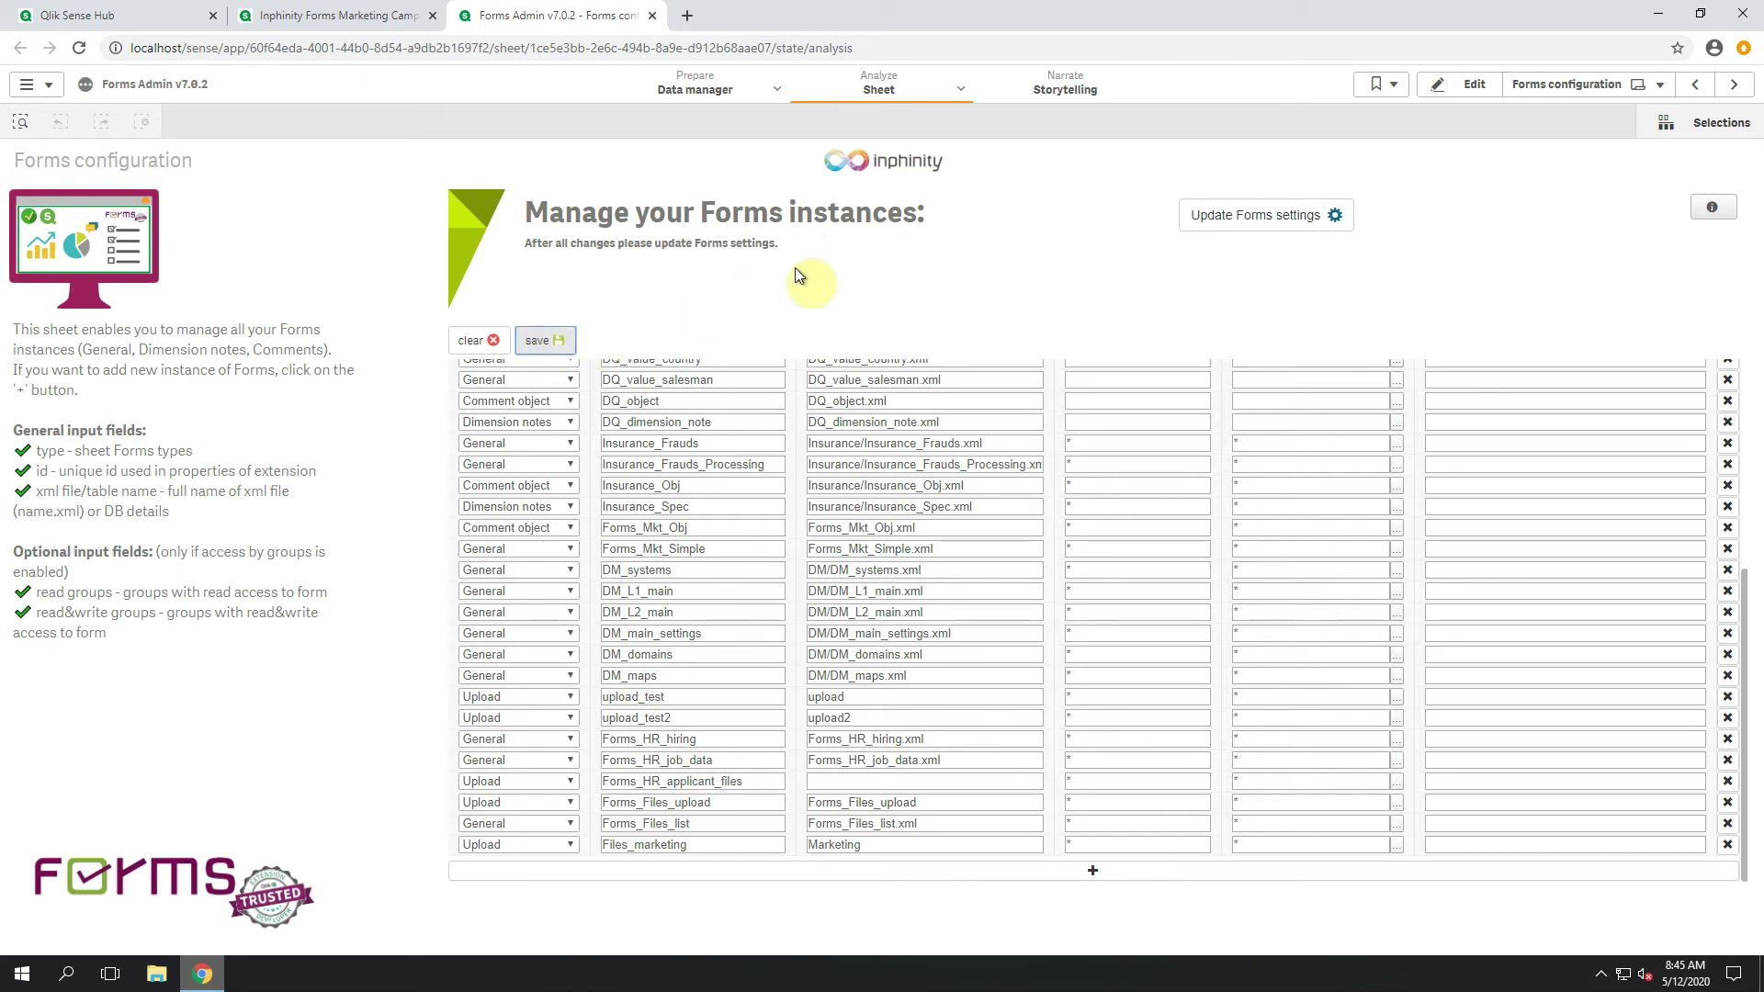
{"action": "left_click", "coordinate": [1287, 224]}
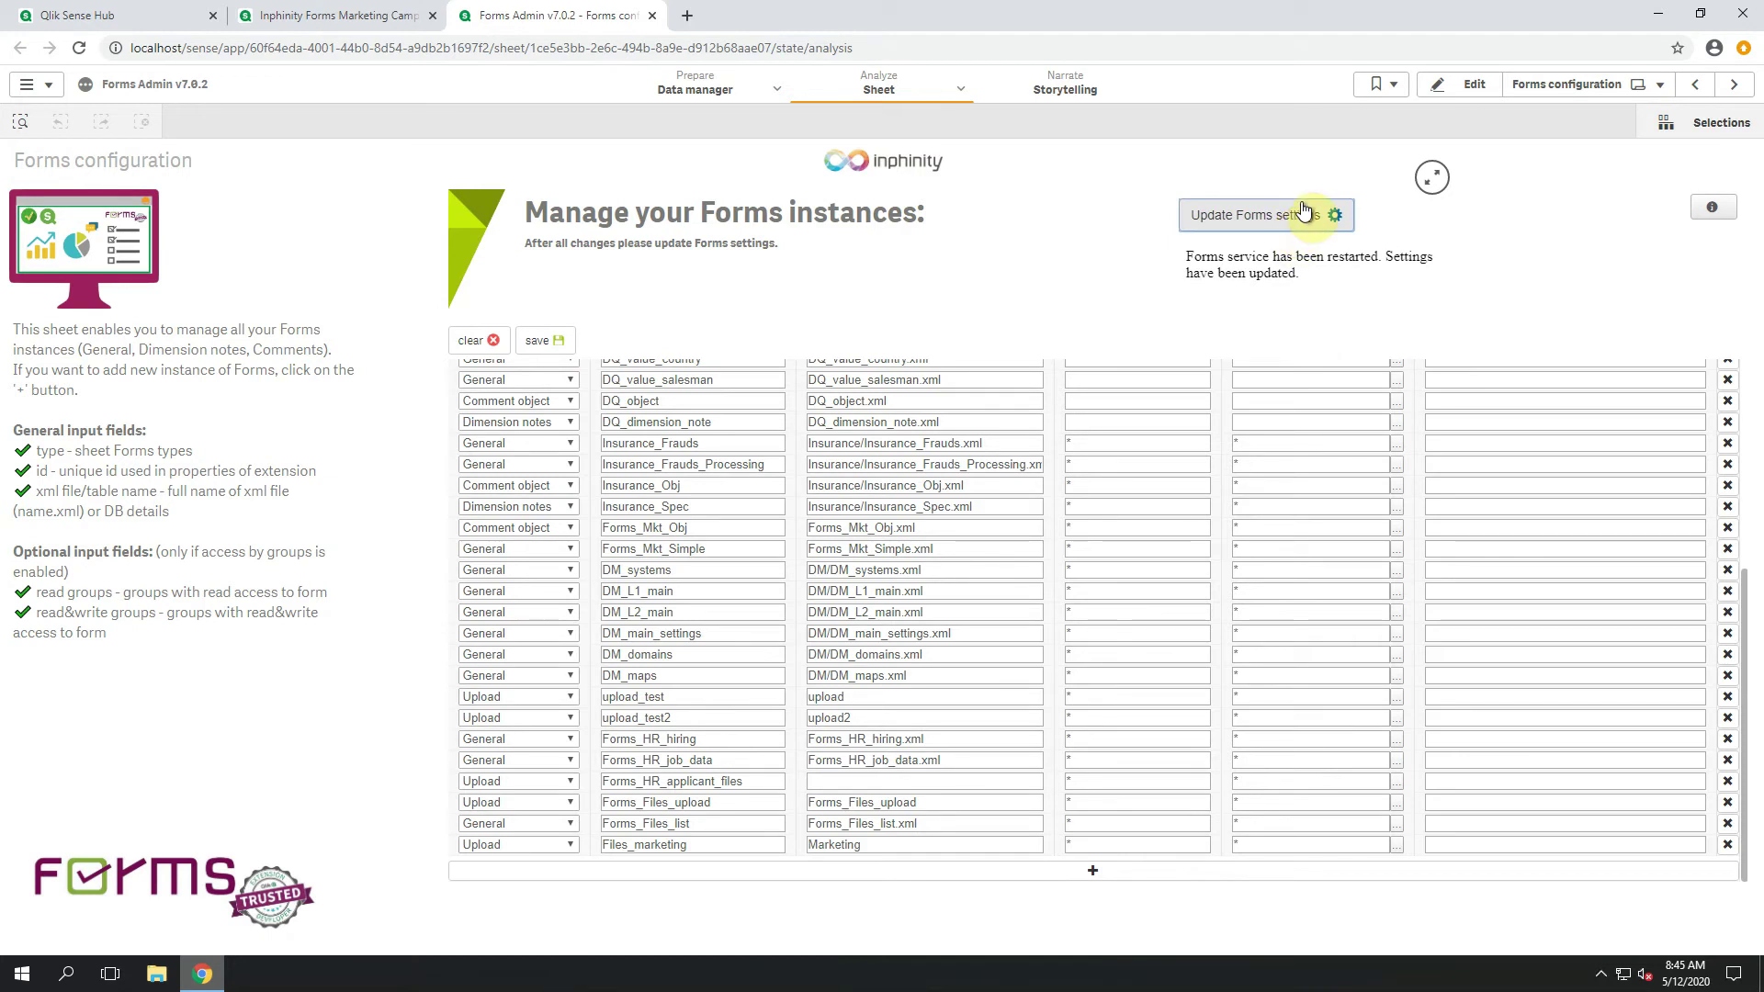
Step: Reload the Marketing campaigns app and open the overview table's form configuration
{"action": "left_click", "coordinate": [386, 20]}
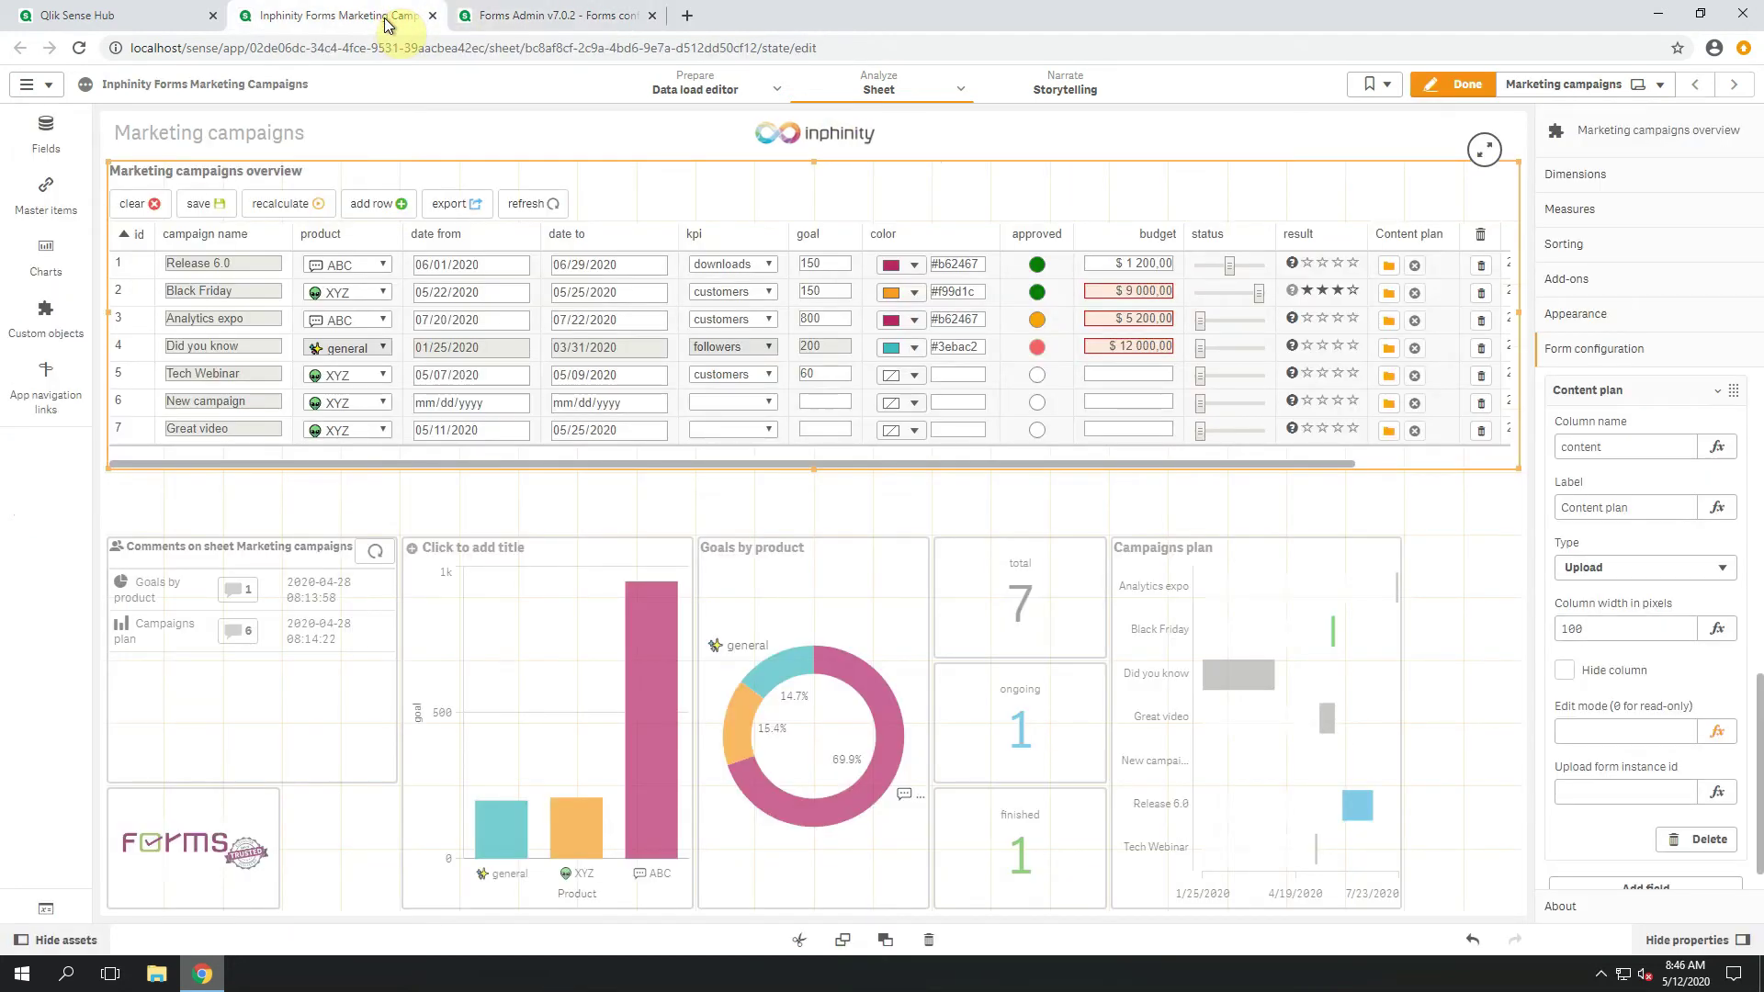
{"action": "left_click", "coordinate": [87, 51]}
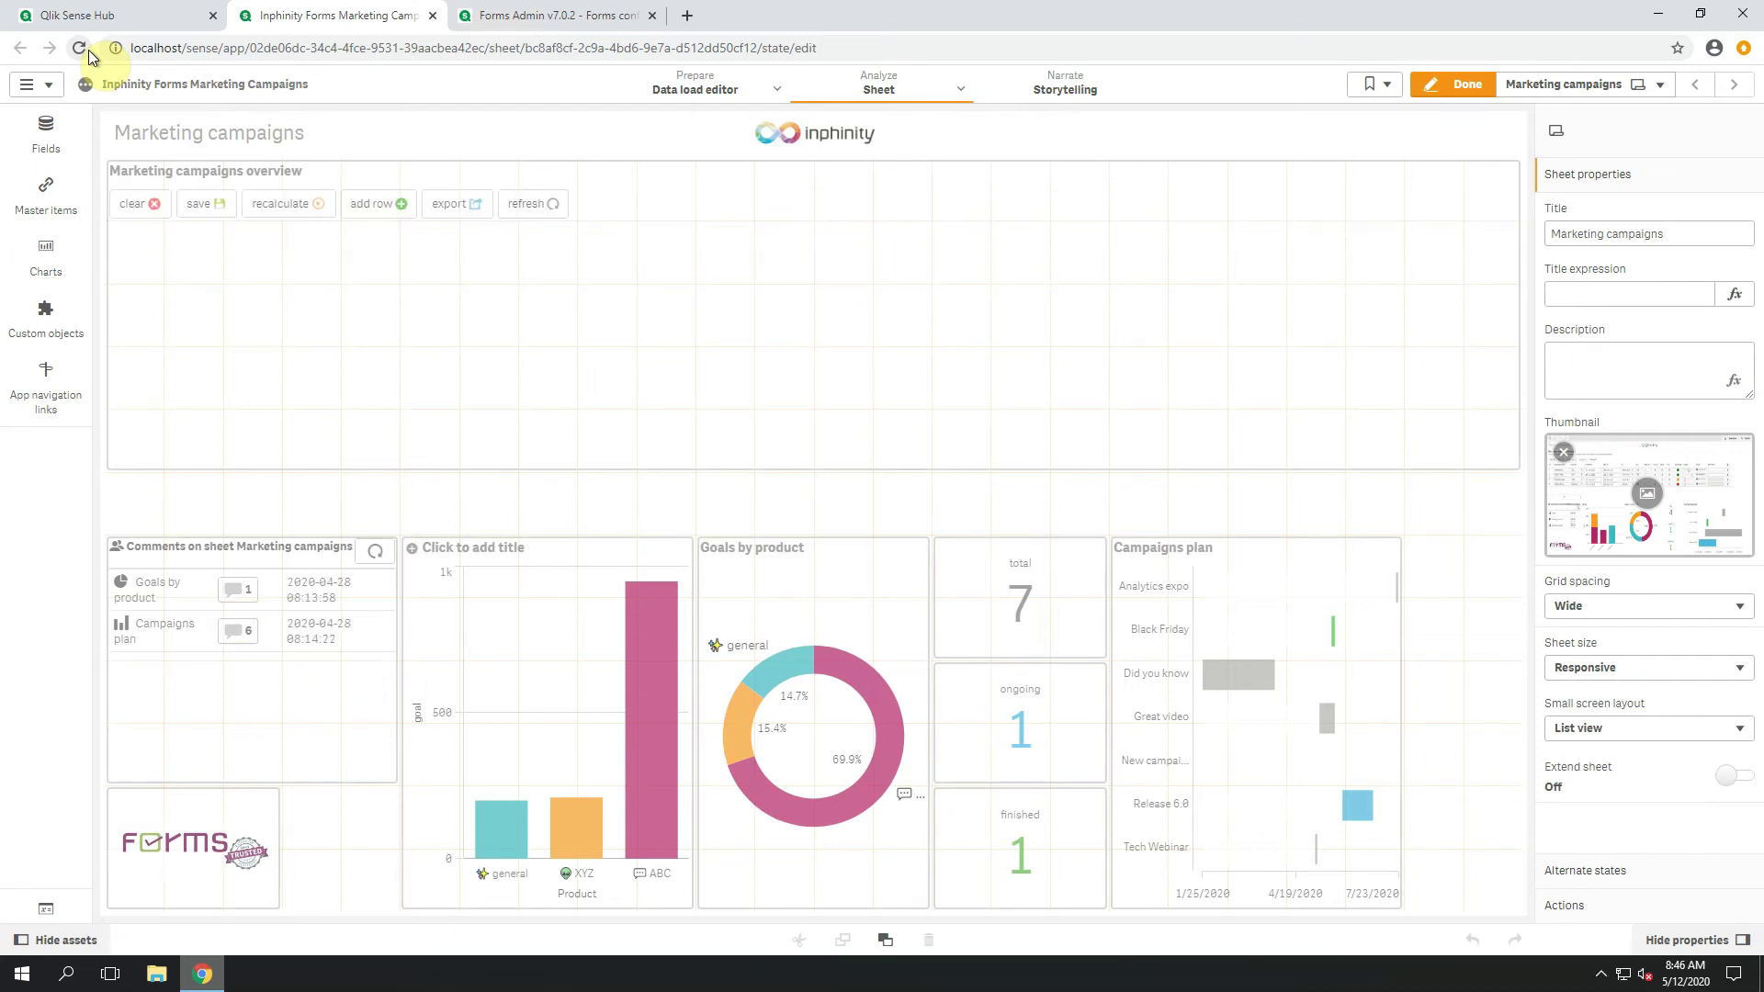
{"action": "left_click", "coordinate": [626, 206]}
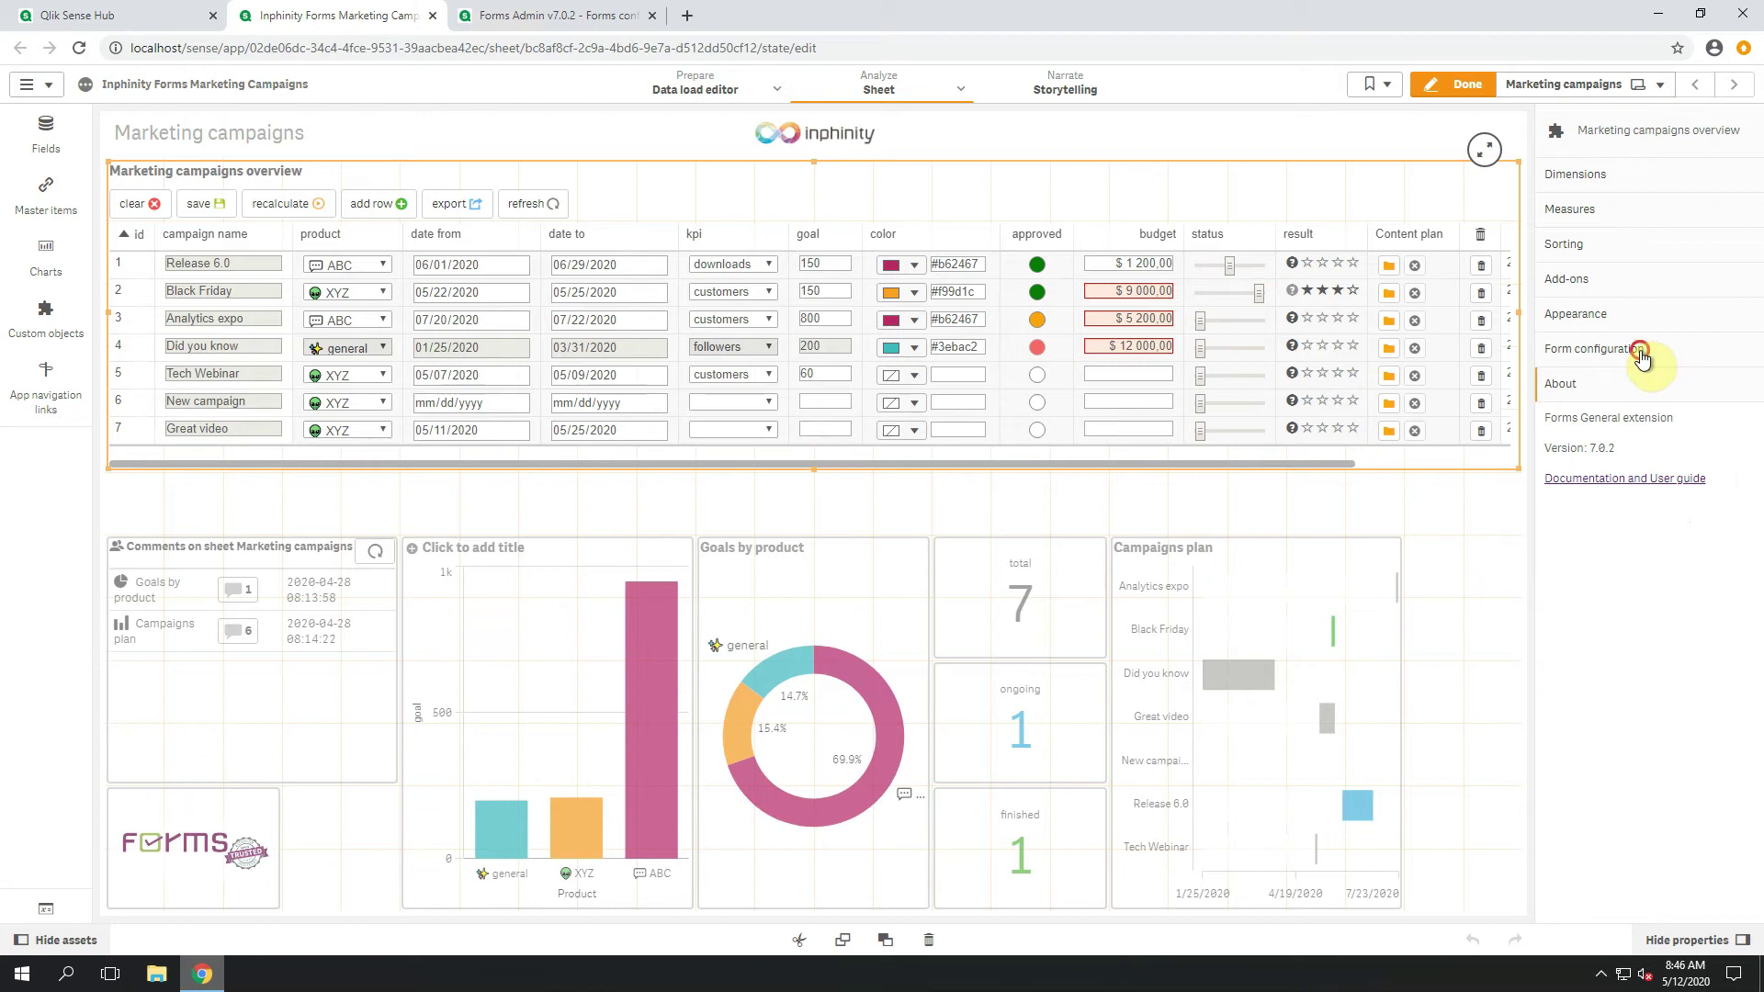
{"action": "left_click", "coordinate": [1649, 352]}
Step: Enter Files_marketing as the Content plan's upload form instance id and exit edit mode
{"action": "scroll", "coordinate": [1618, 615], "scroll_direction": "down", "scroll_amount": 4}
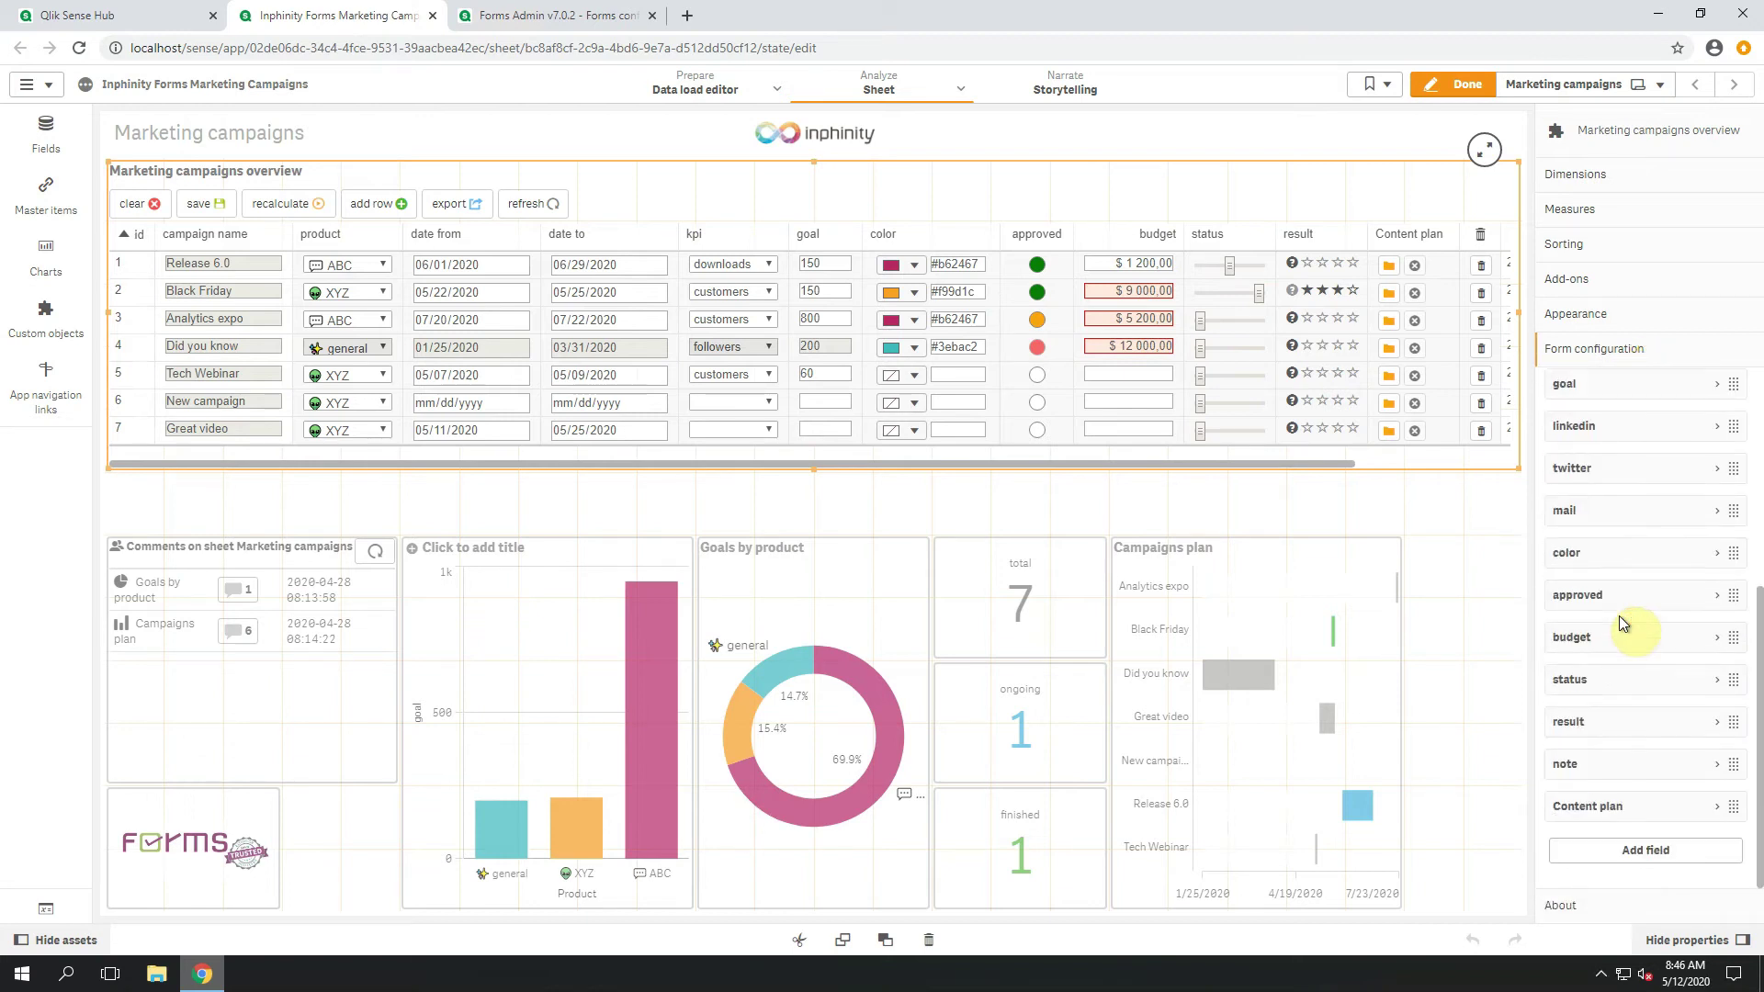
{"action": "left_click", "coordinate": [1640, 806]}
{"action": "scroll", "coordinate": [1653, 757], "scroll_direction": "down", "scroll_amount": 5}
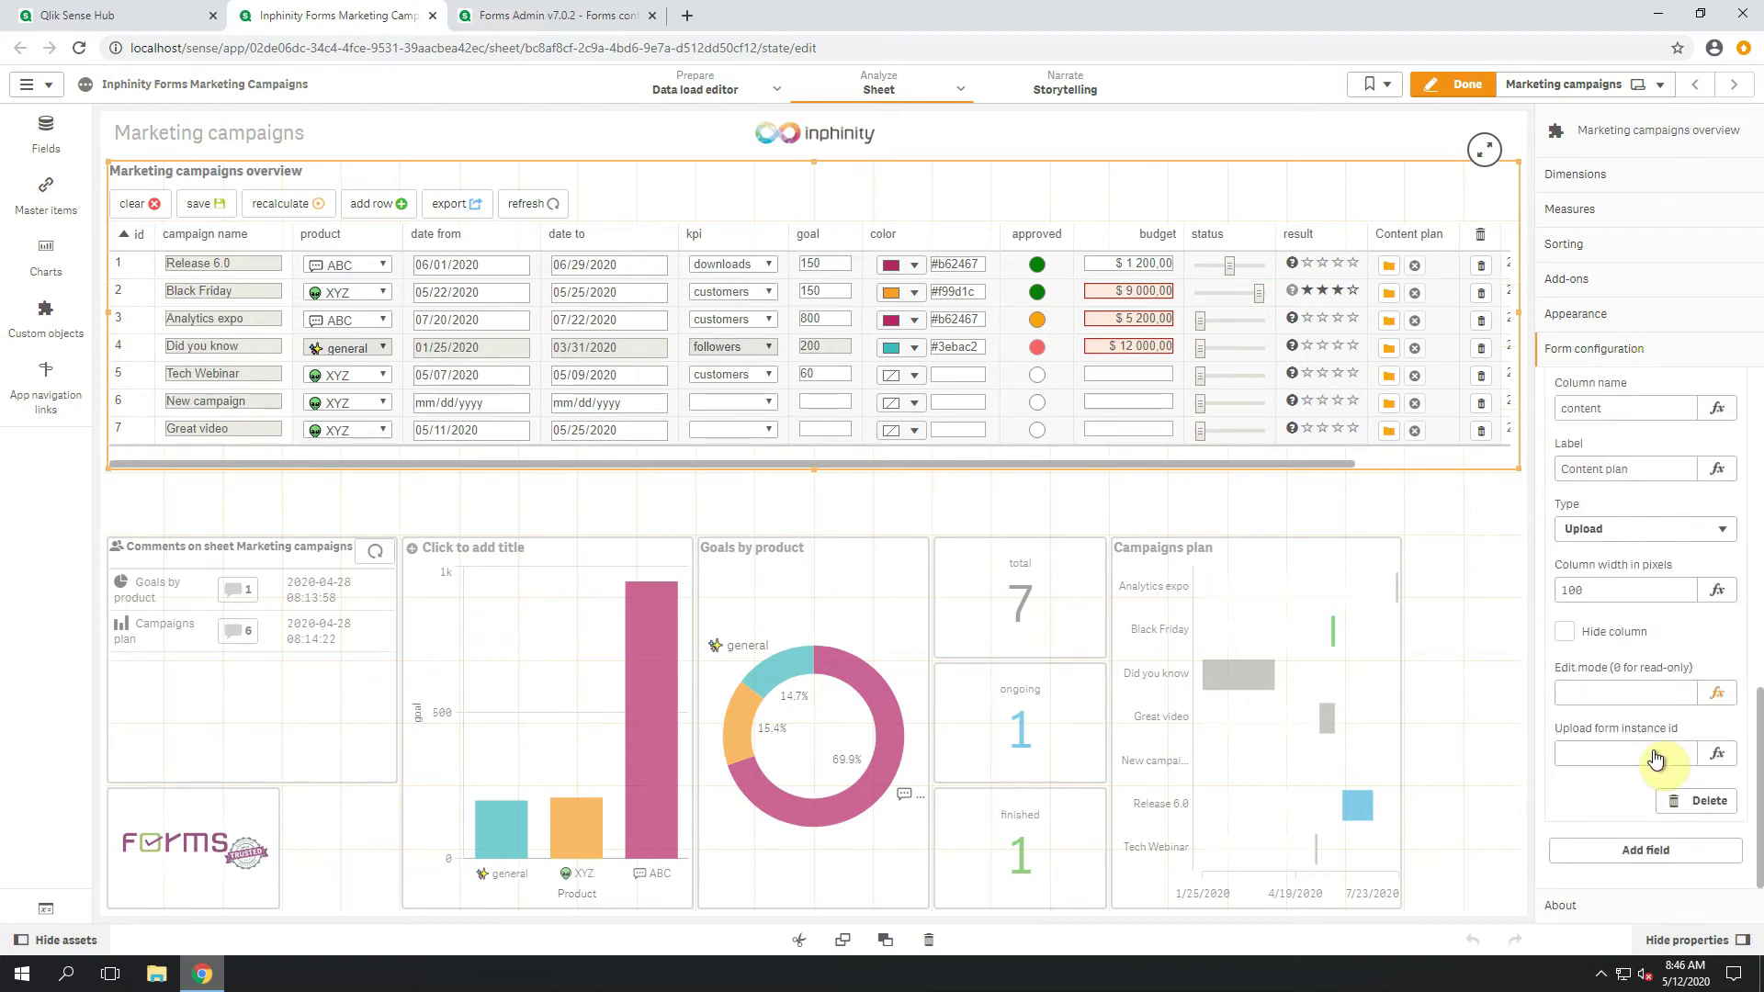
{"action": "left_click", "coordinate": [1644, 753]}
{"action": "type", "text": "Files_marketing"}
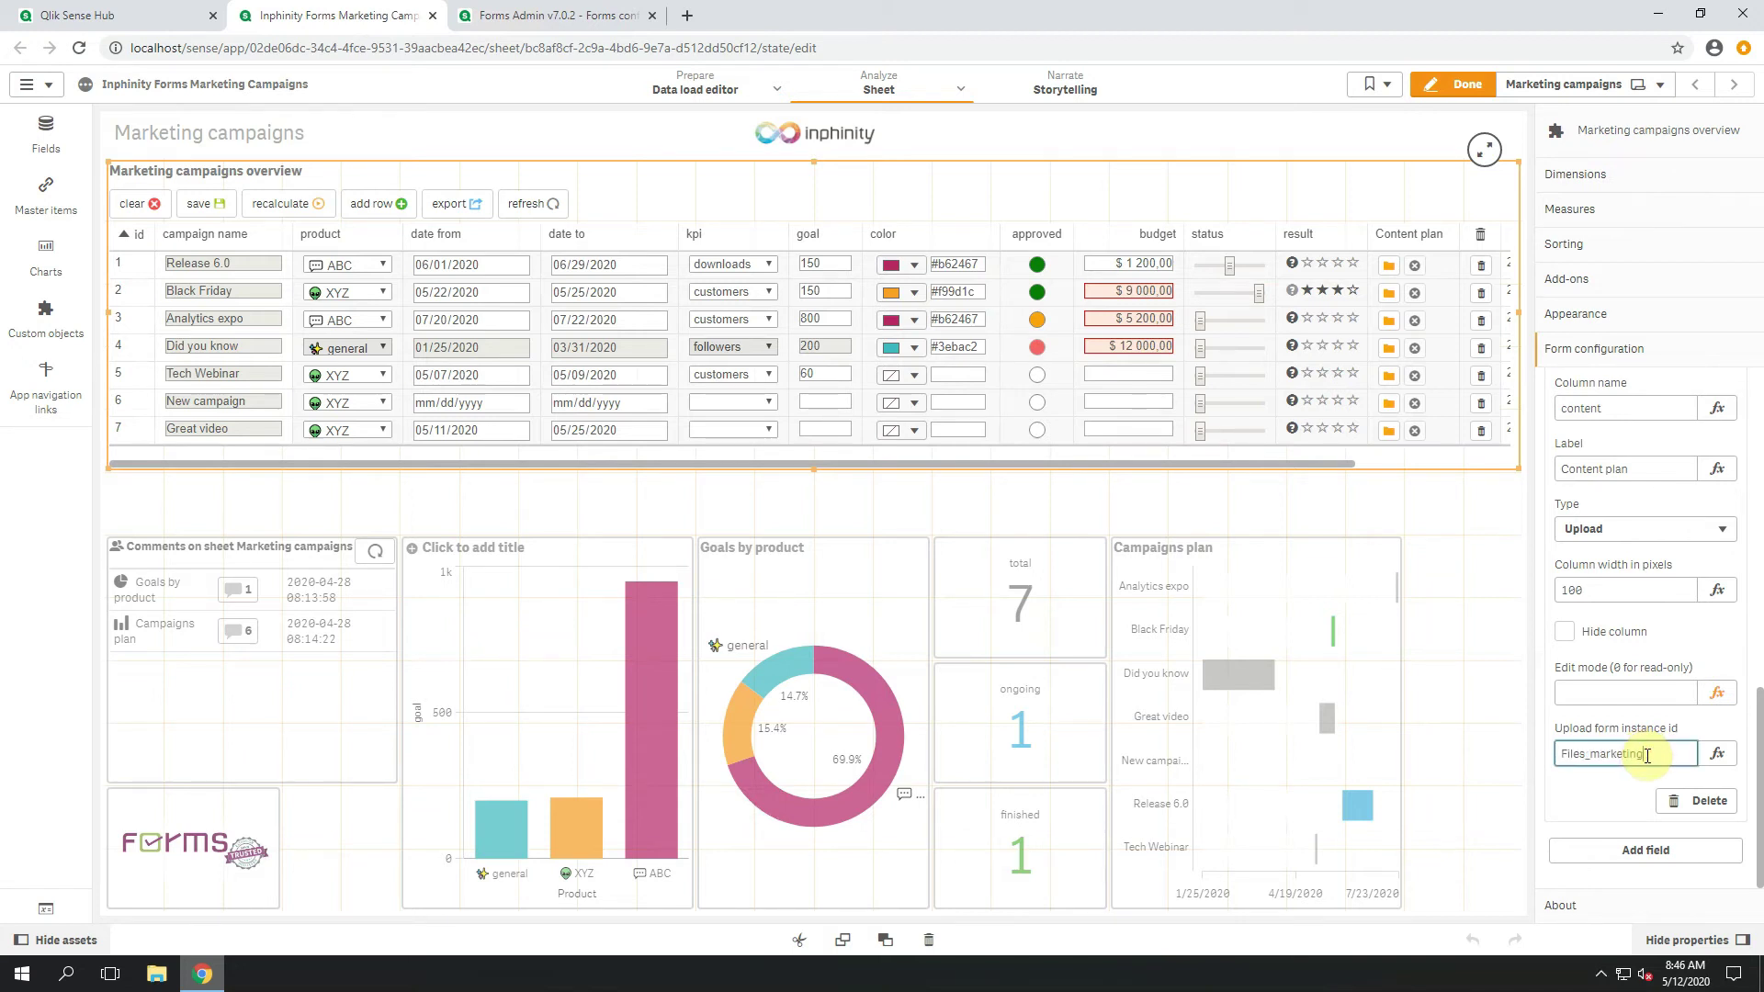
{"action": "key", "text": "Return"}
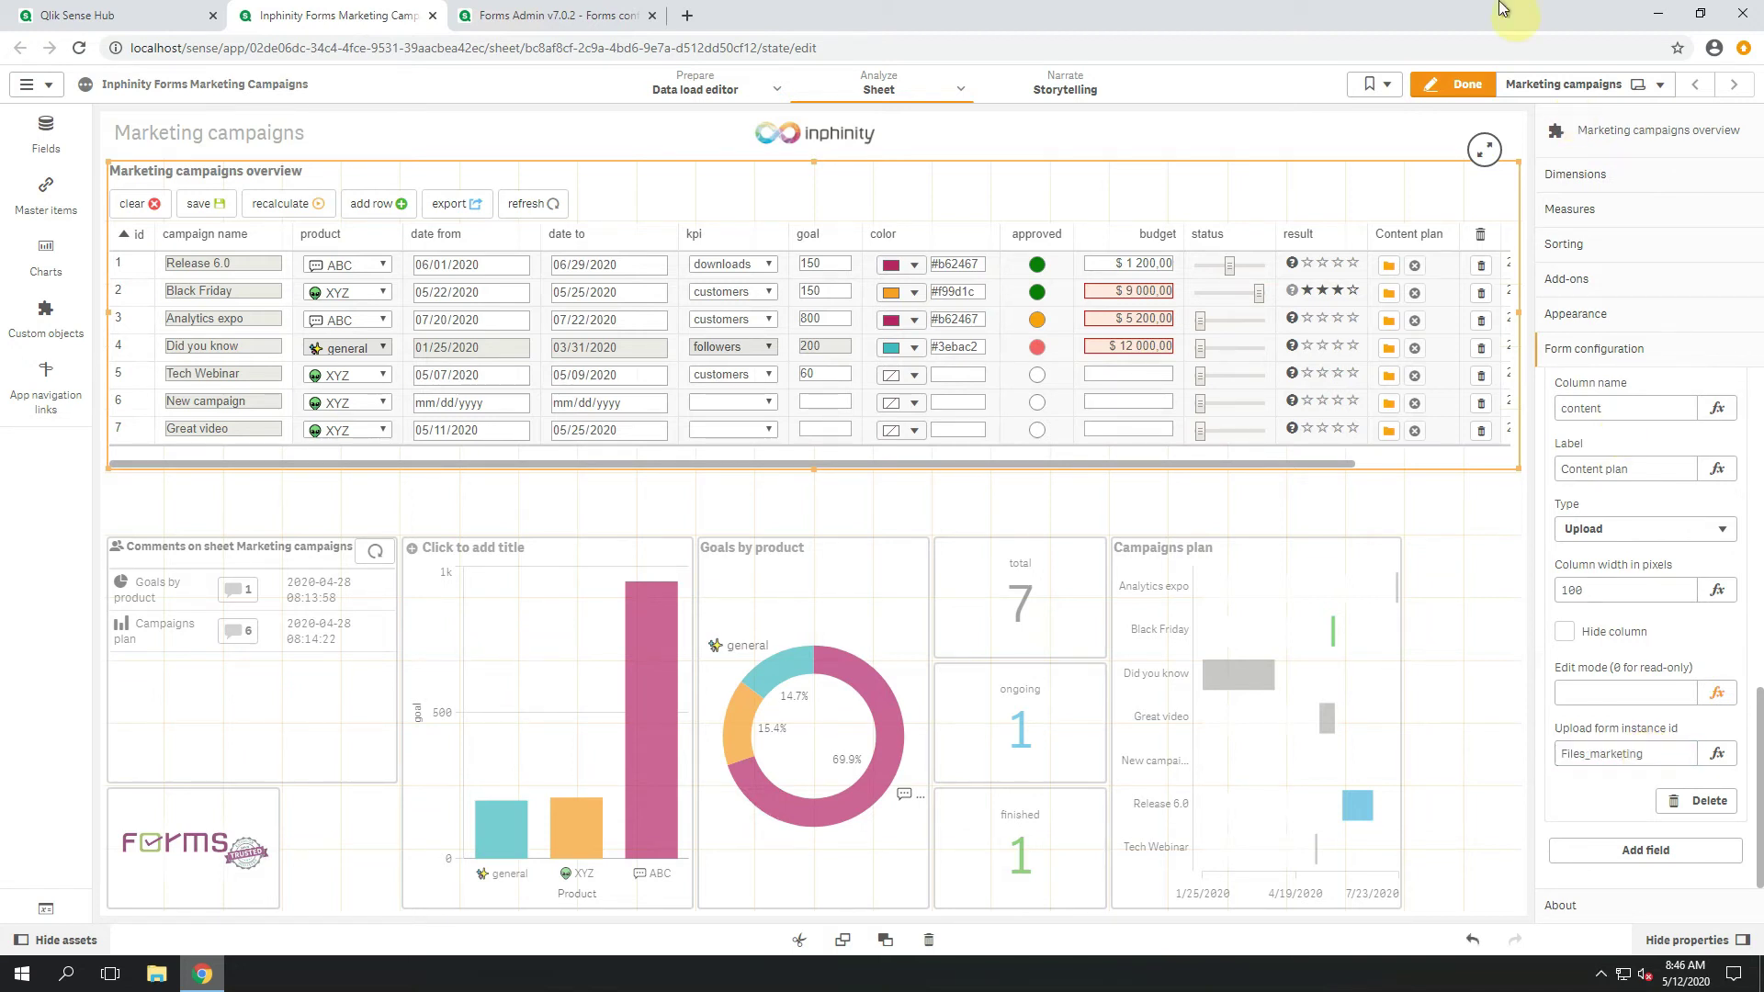
{"action": "left_click", "coordinate": [1463, 92]}
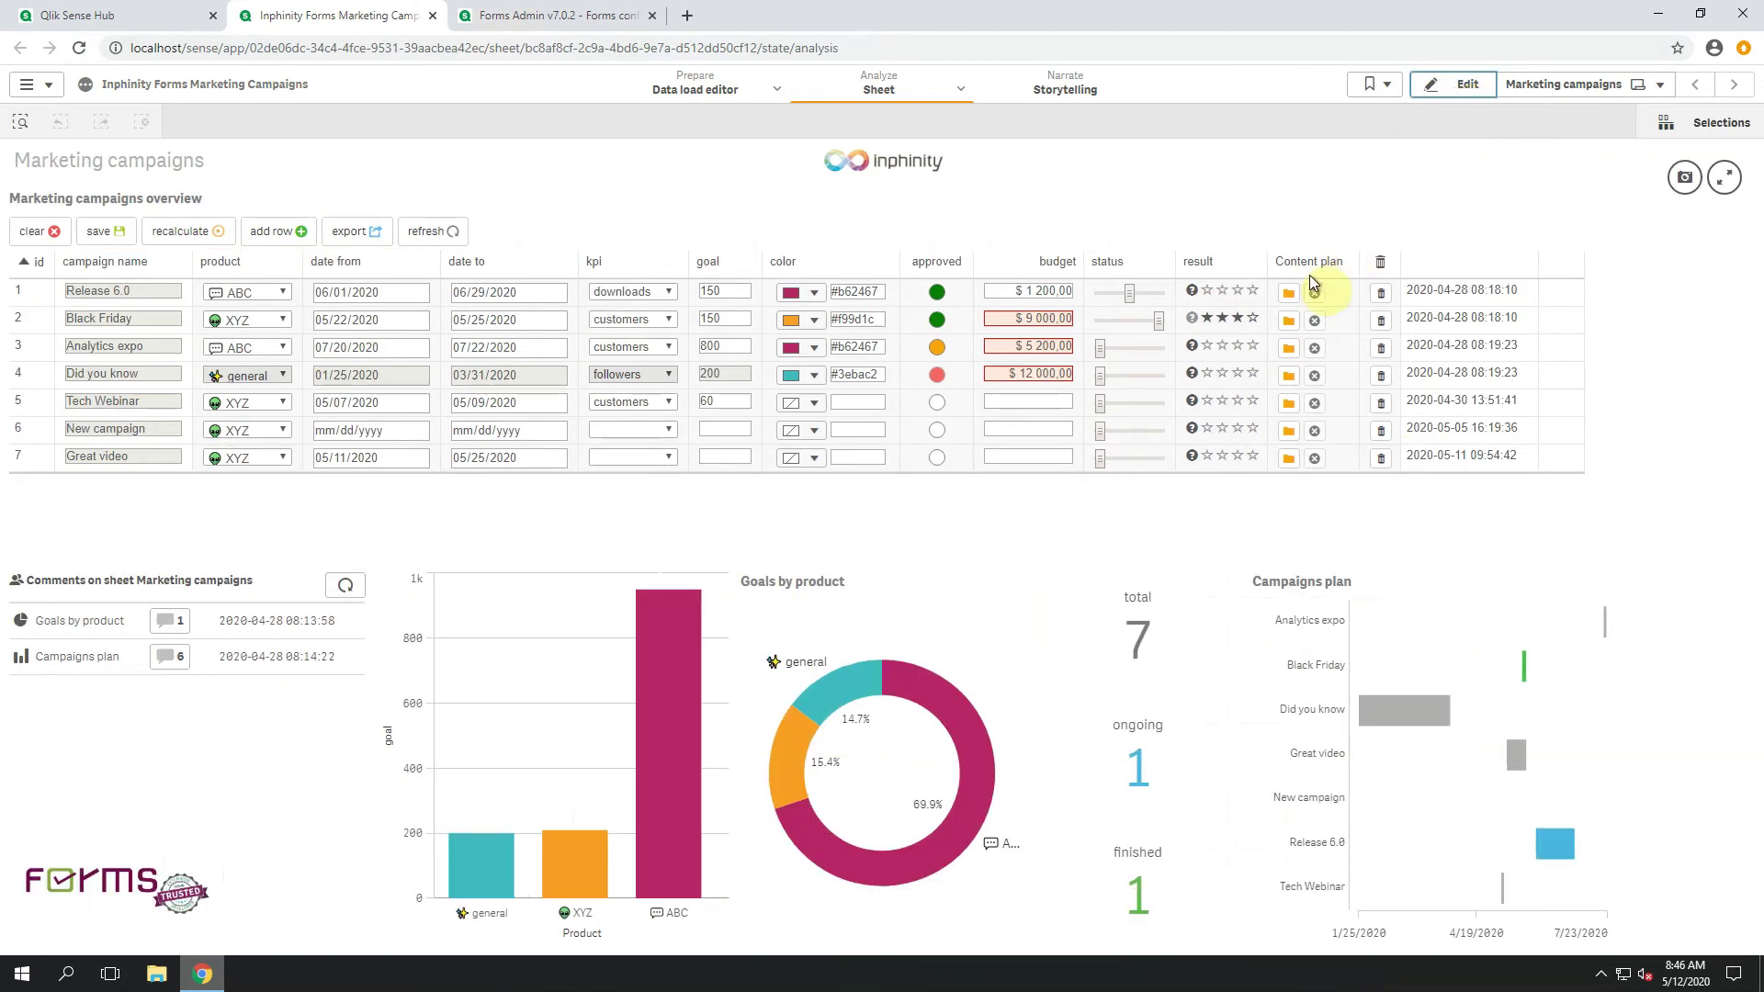
Step: Upload Desktop\content_plan.xlsx as Release 6.0's Content plan and save the table
{"action": "left_click", "coordinate": [1288, 293]}
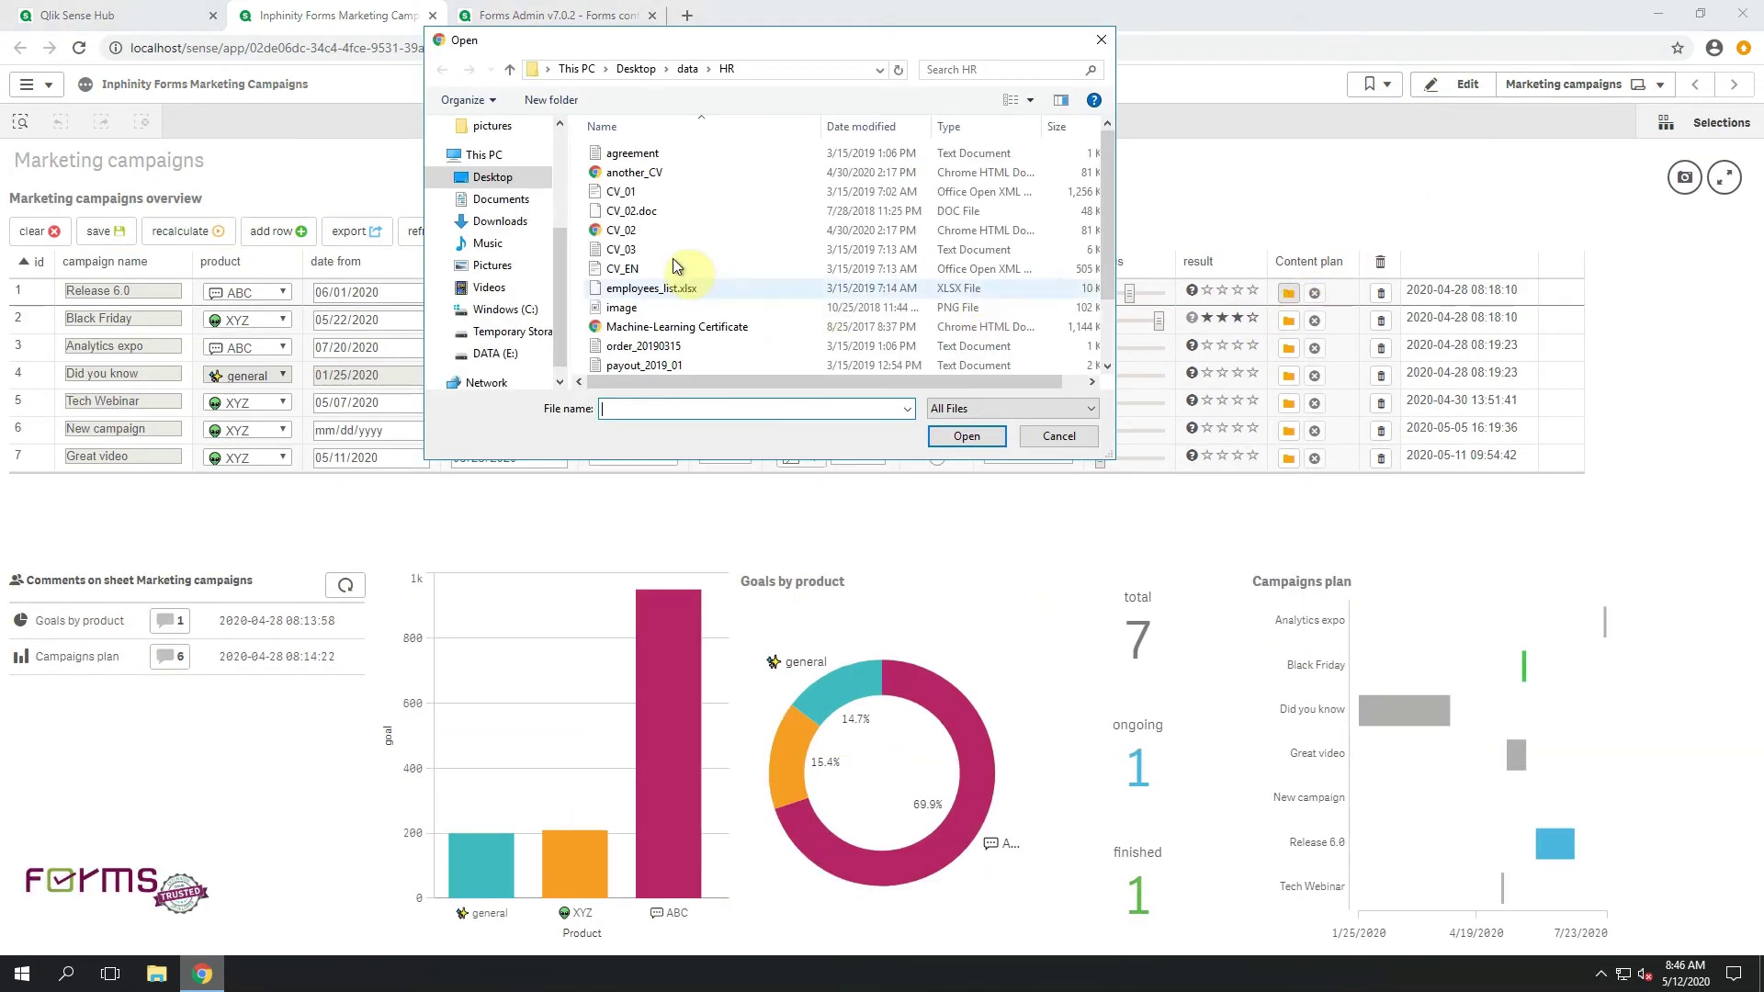
{"action": "left_click", "coordinate": [492, 177]}
{"action": "scroll", "coordinate": [722, 270], "scroll_direction": "down", "scroll_amount": 2}
{"action": "left_click", "coordinate": [694, 248]}
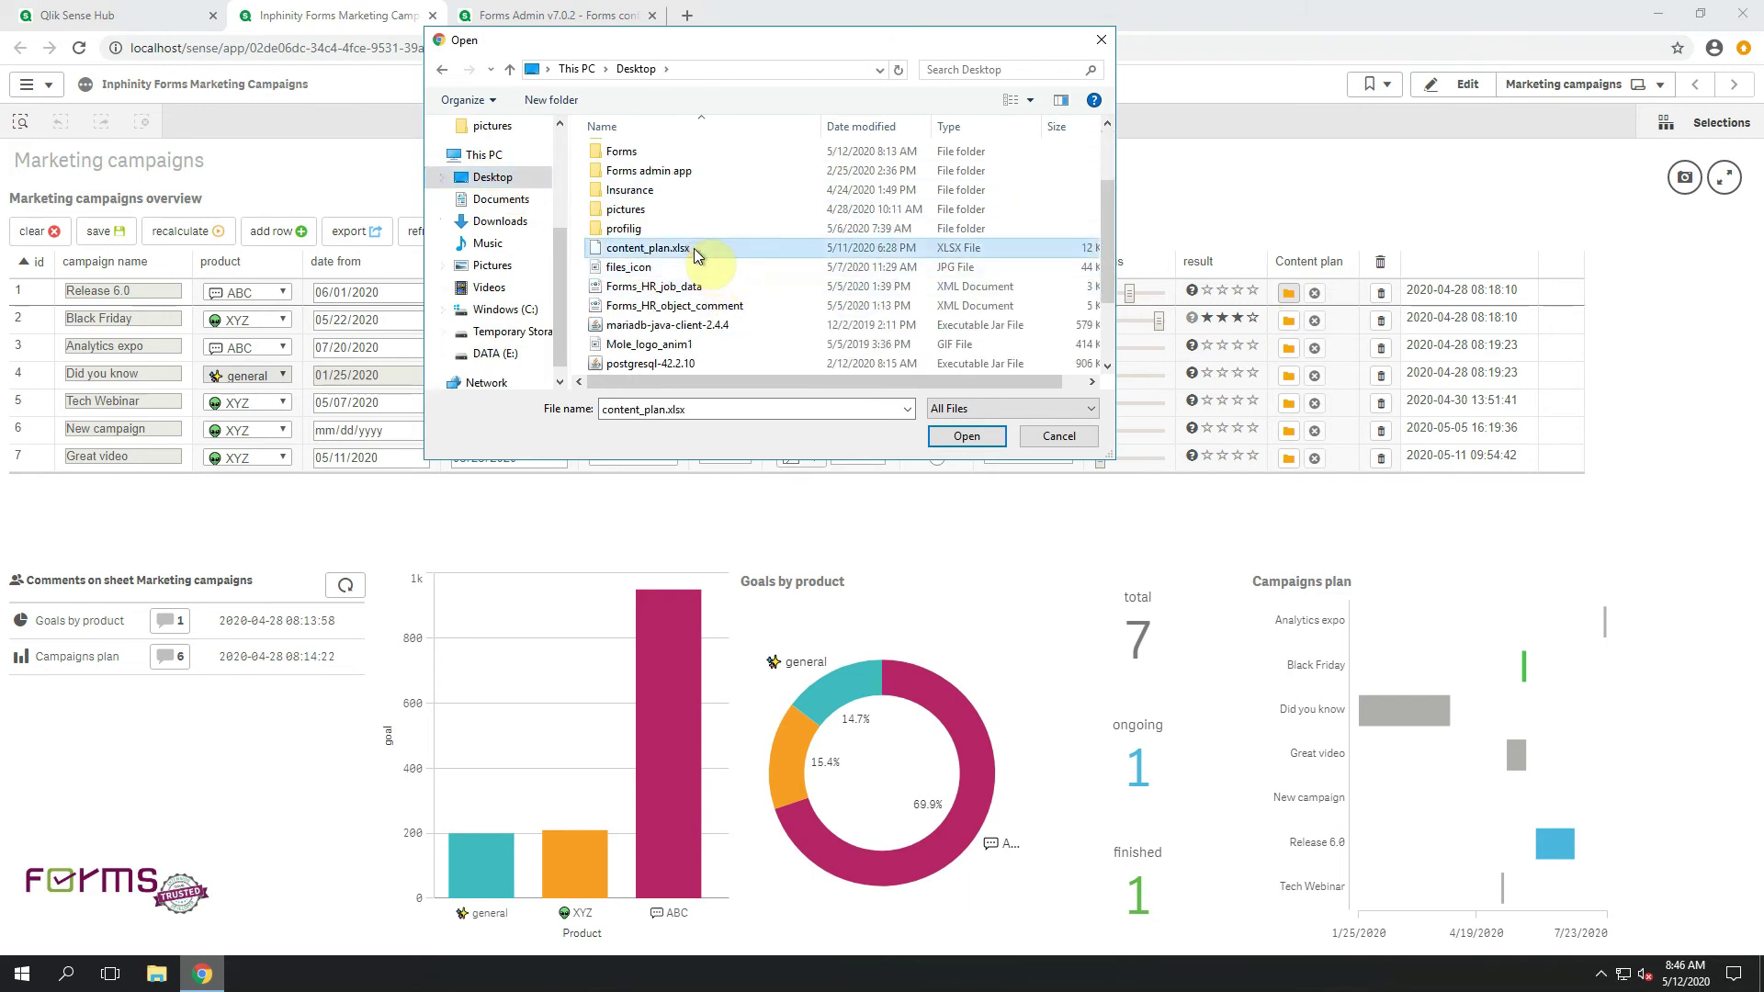
{"action": "left_click", "coordinate": [966, 437]}
{"action": "left_click", "coordinate": [104, 232]}
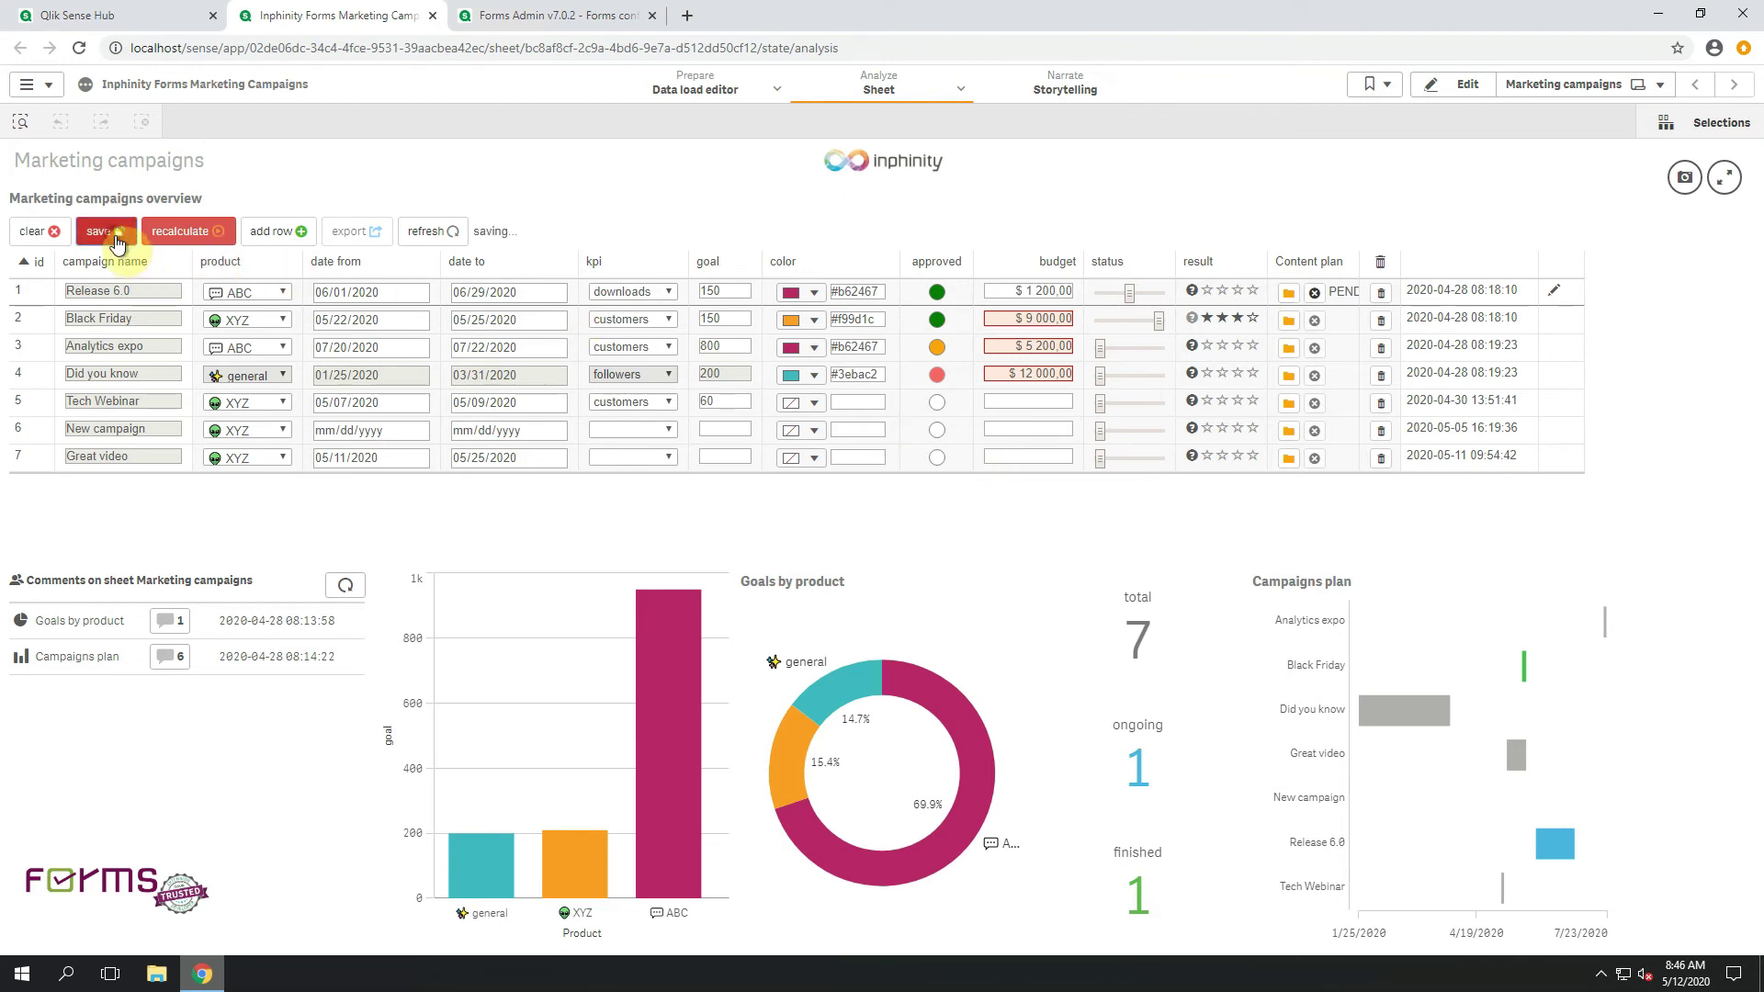
Step: Set the Content plan column width to 180 pixels and leave edit mode
{"action": "left_click", "coordinate": [1452, 91]}
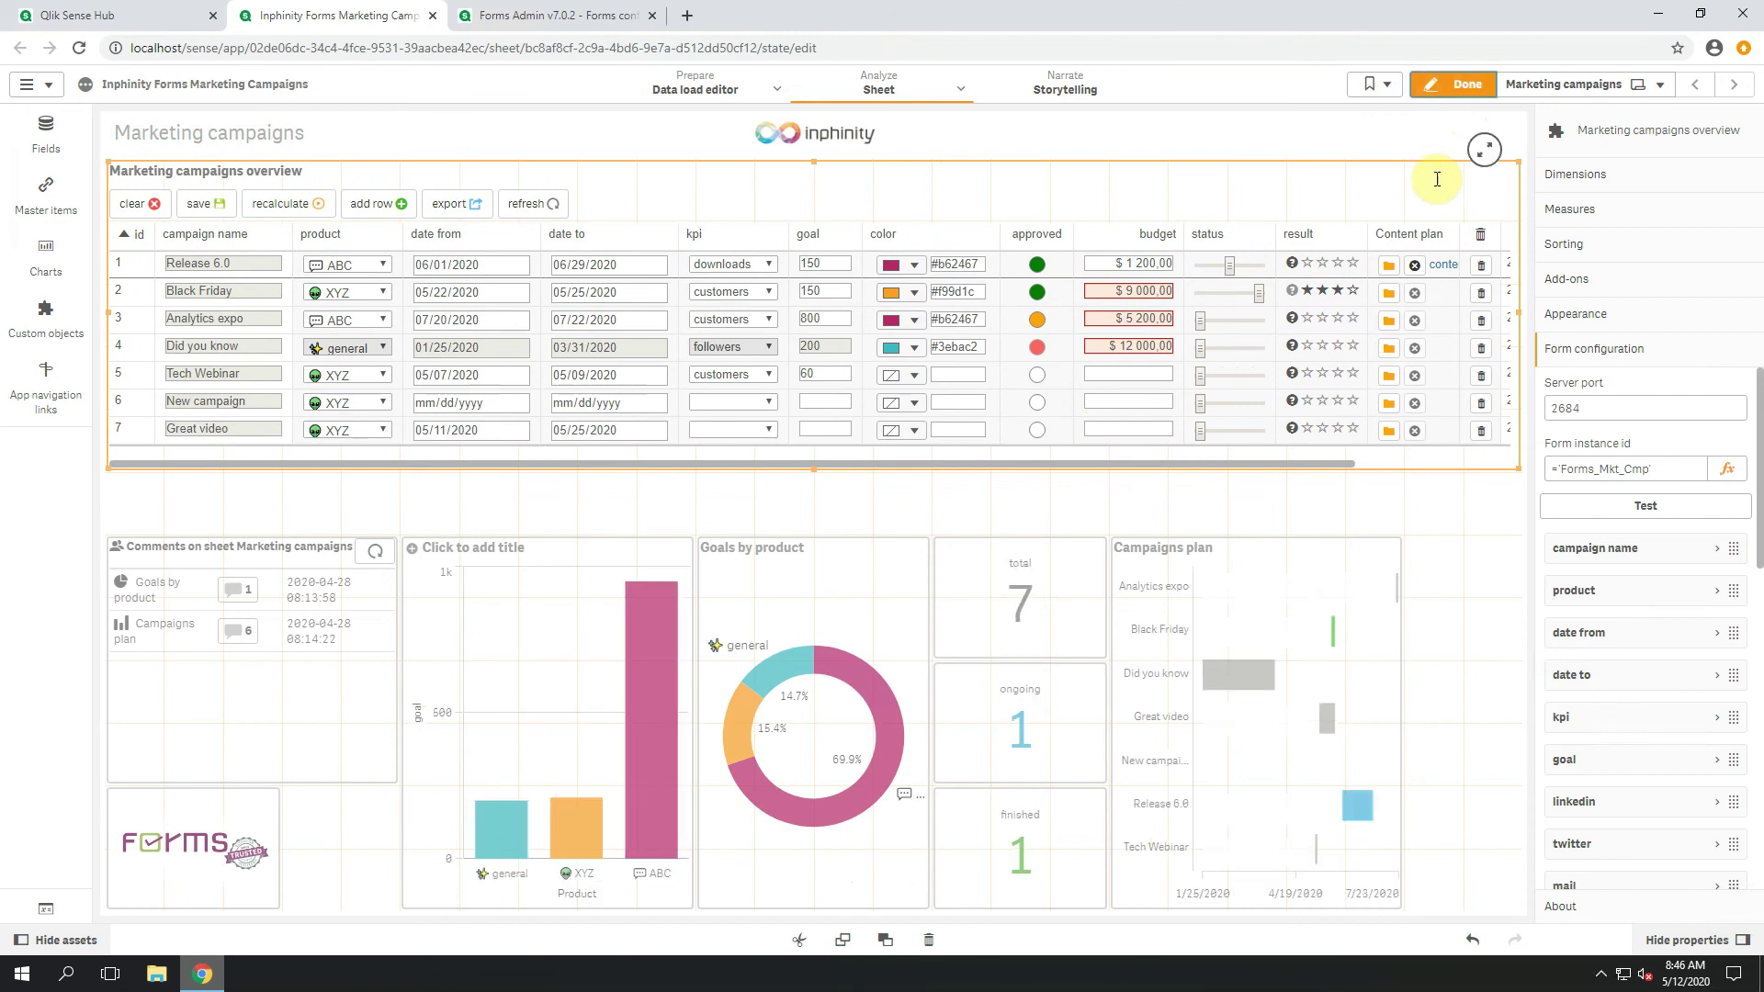
{"action": "scroll", "coordinate": [1645, 598], "scroll_direction": "down", "scroll_amount": 10}
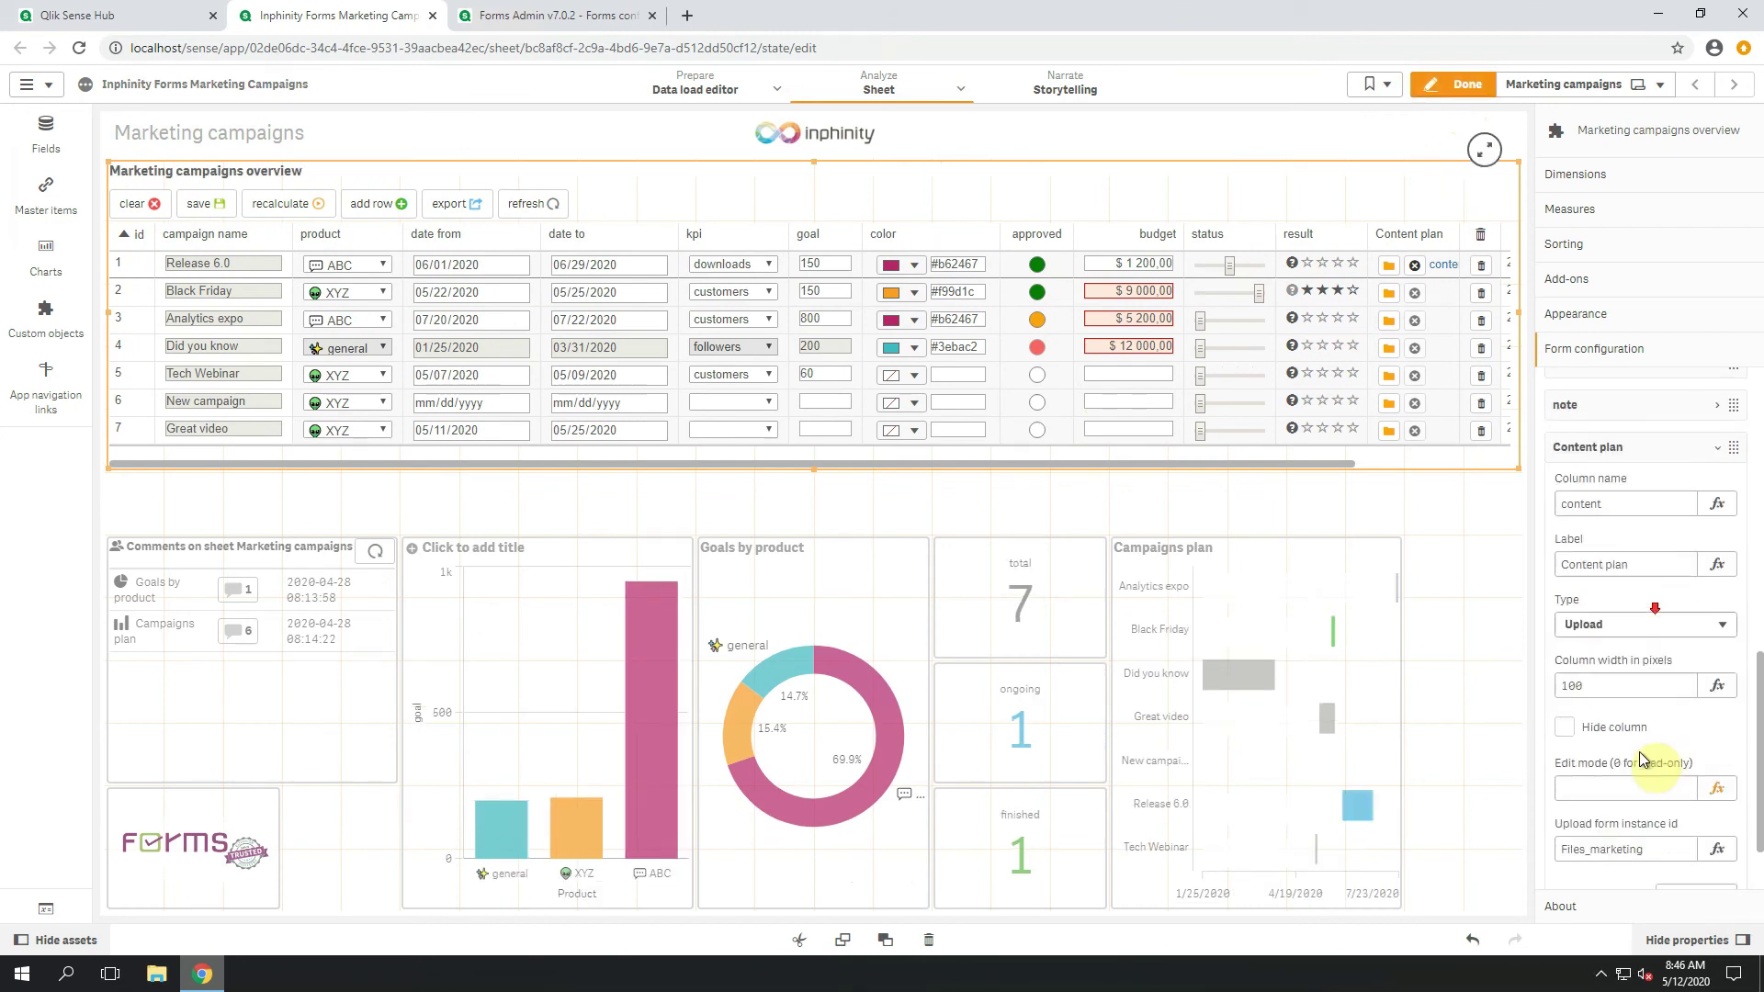
{"action": "left_click", "coordinate": [1577, 687]}
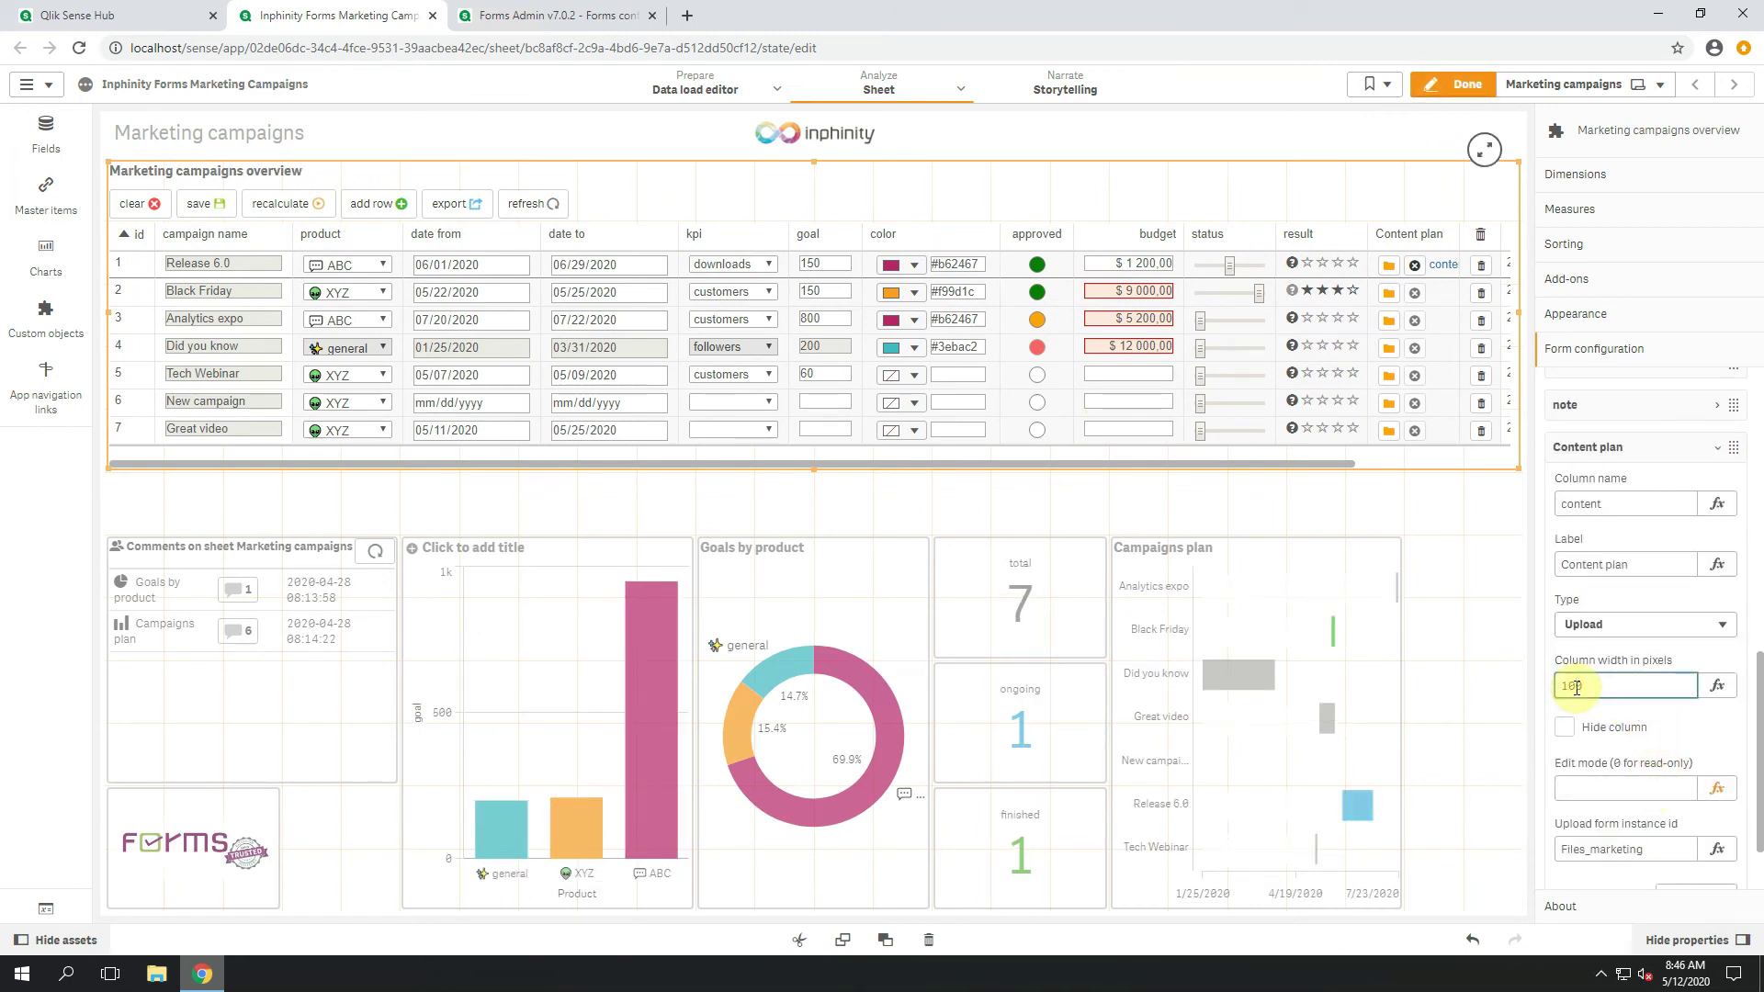
{"action": "key", "text": "Return"}
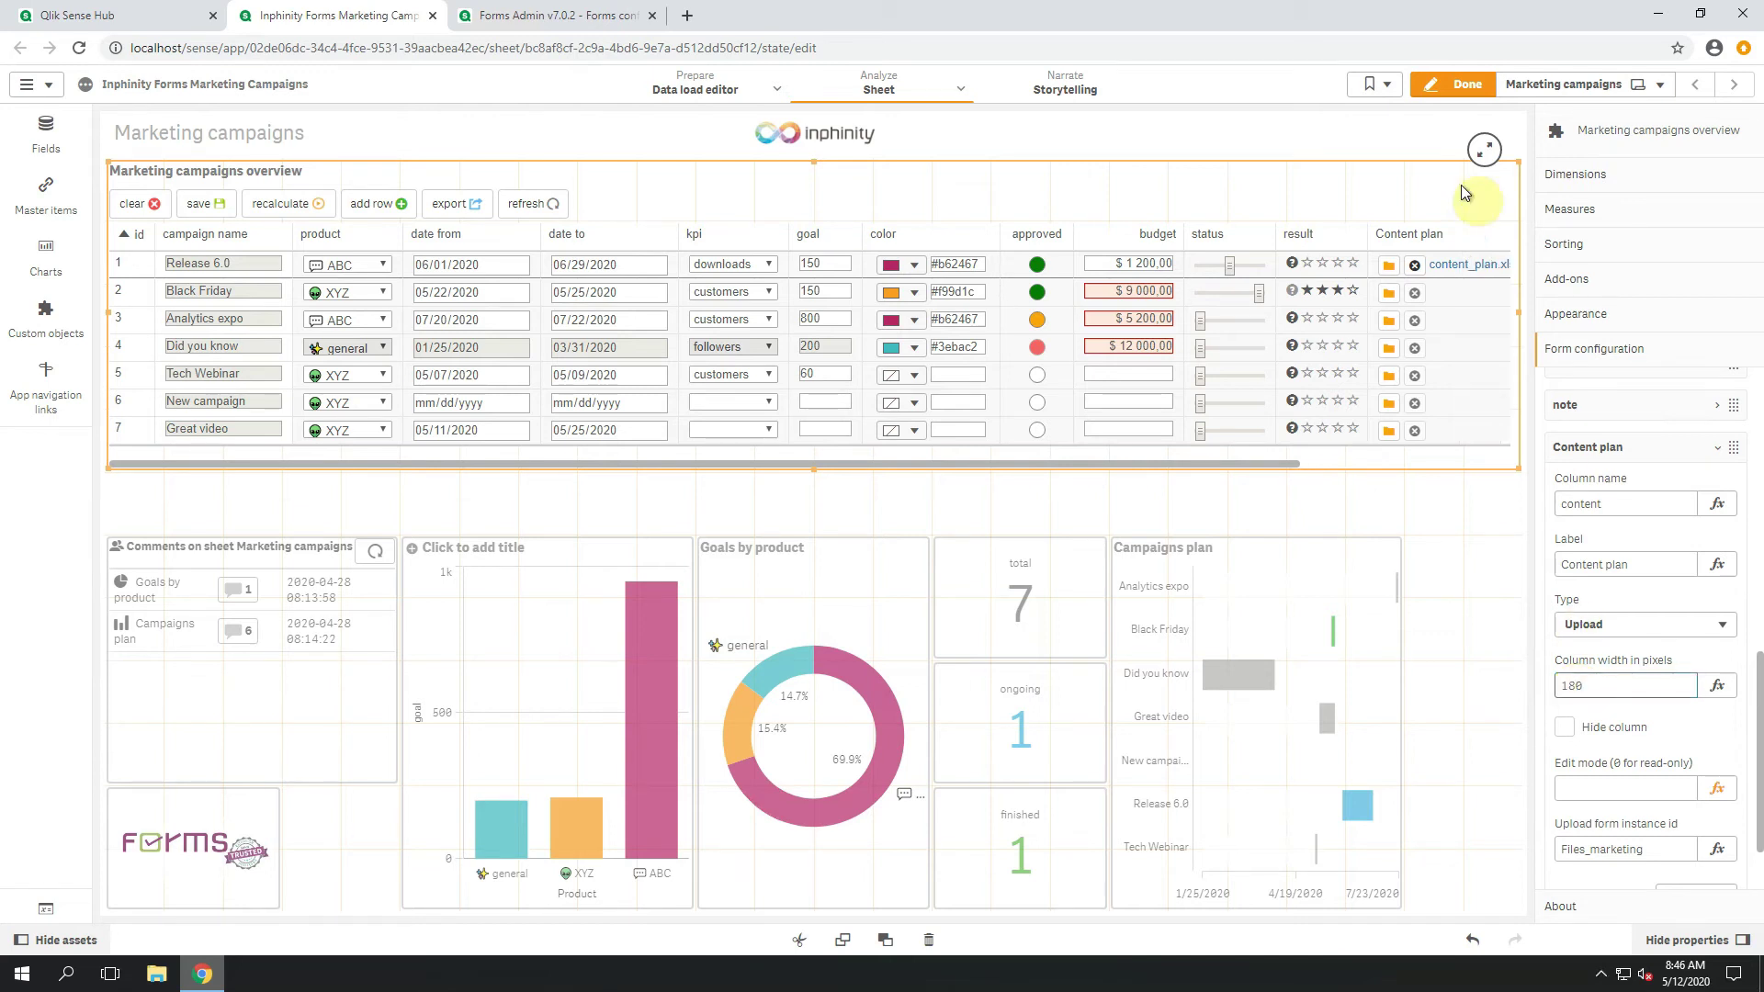
{"action": "left_click", "coordinate": [1468, 85]}
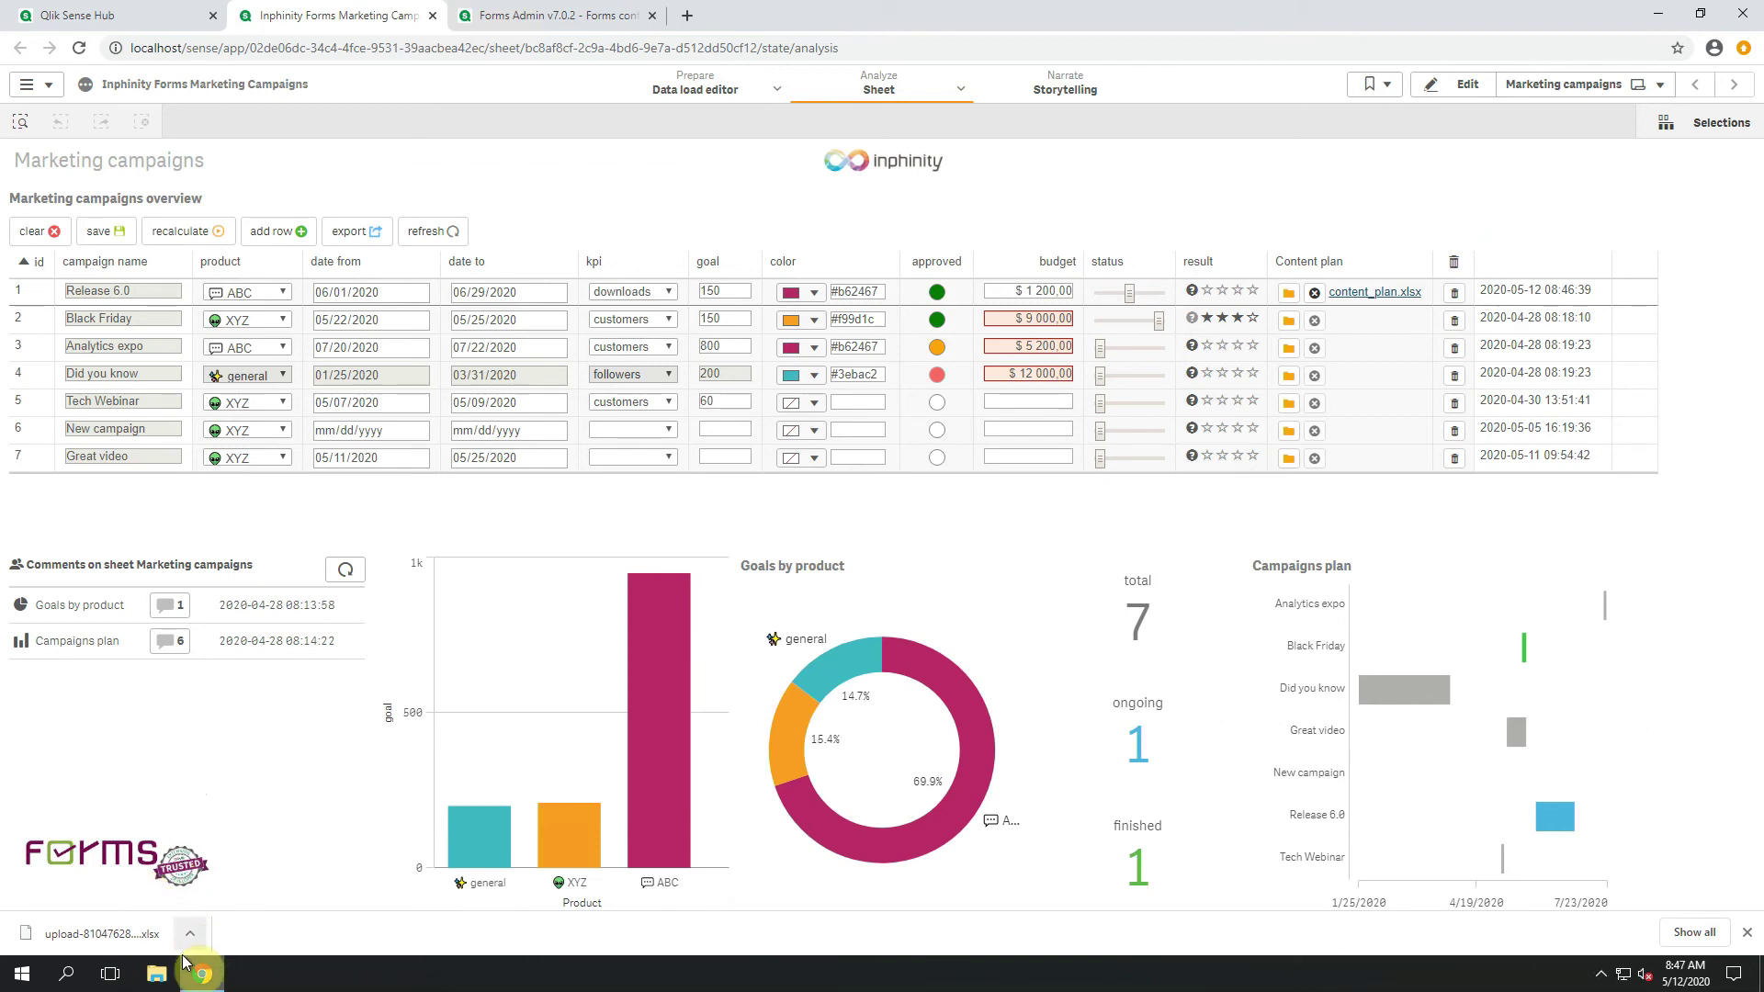
Step: Browse to FormsData\Marketing in File Explorer, widen the Name column, and return to Chrome
{"action": "left_click", "coordinate": [162, 977]}
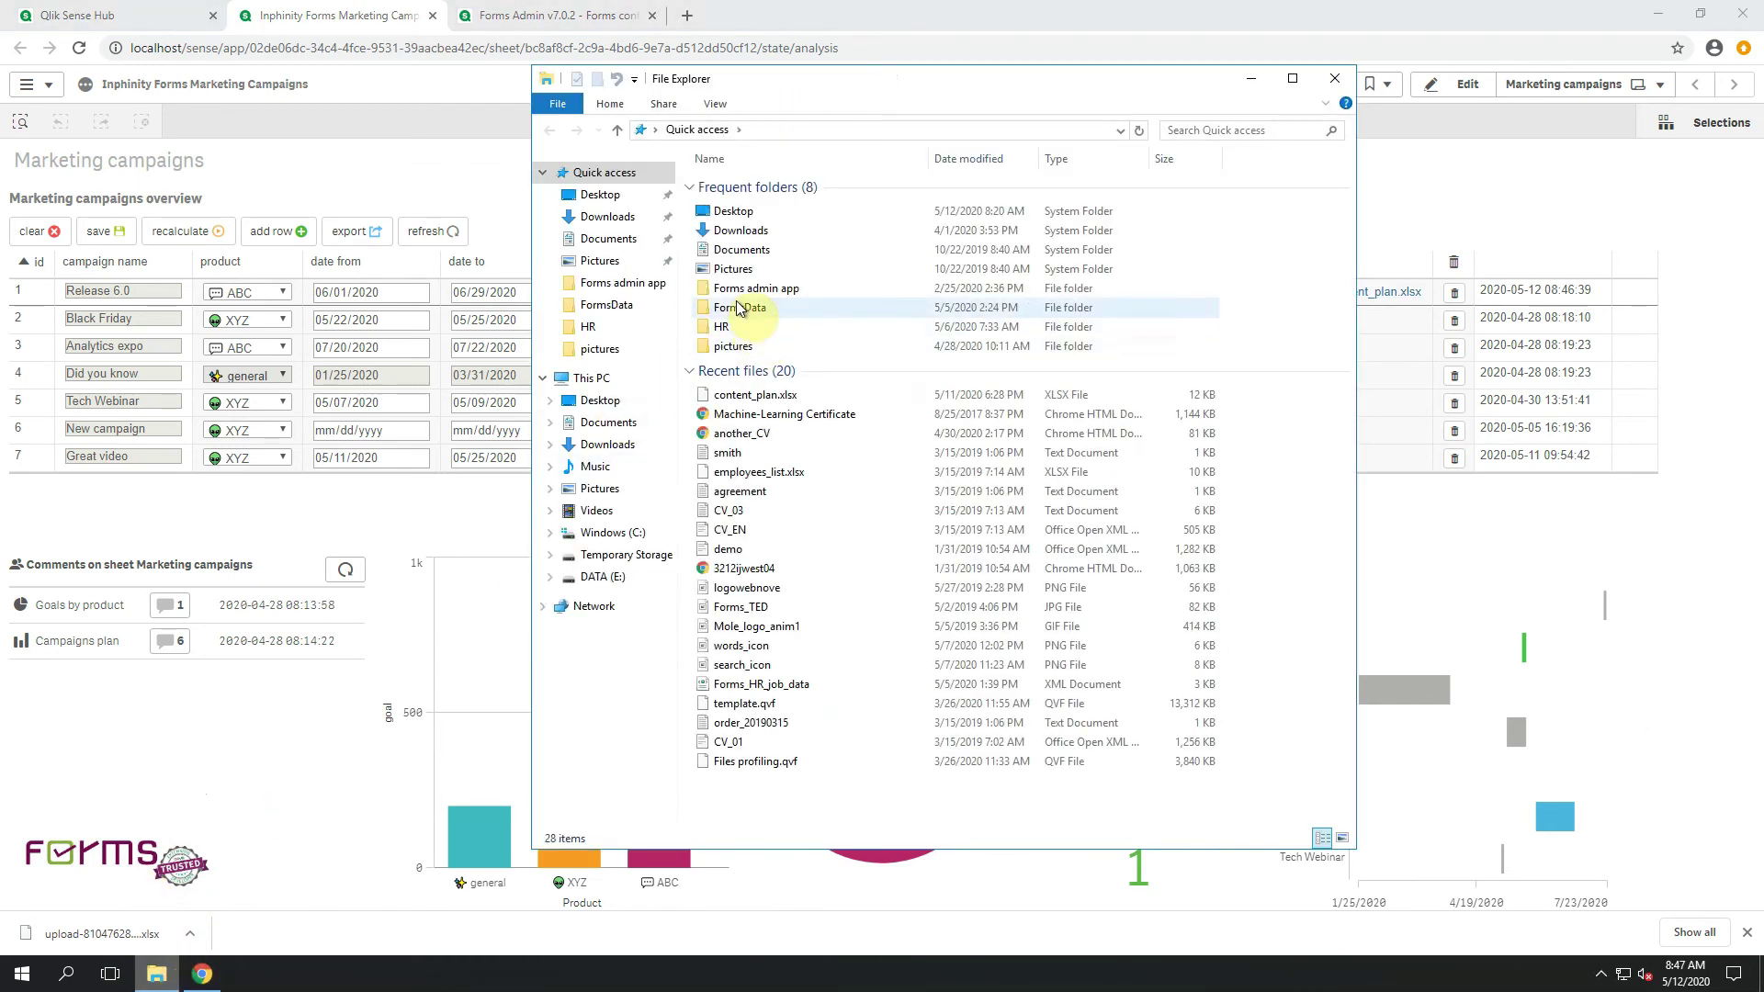
{"action": "double_click", "coordinate": [740, 309]}
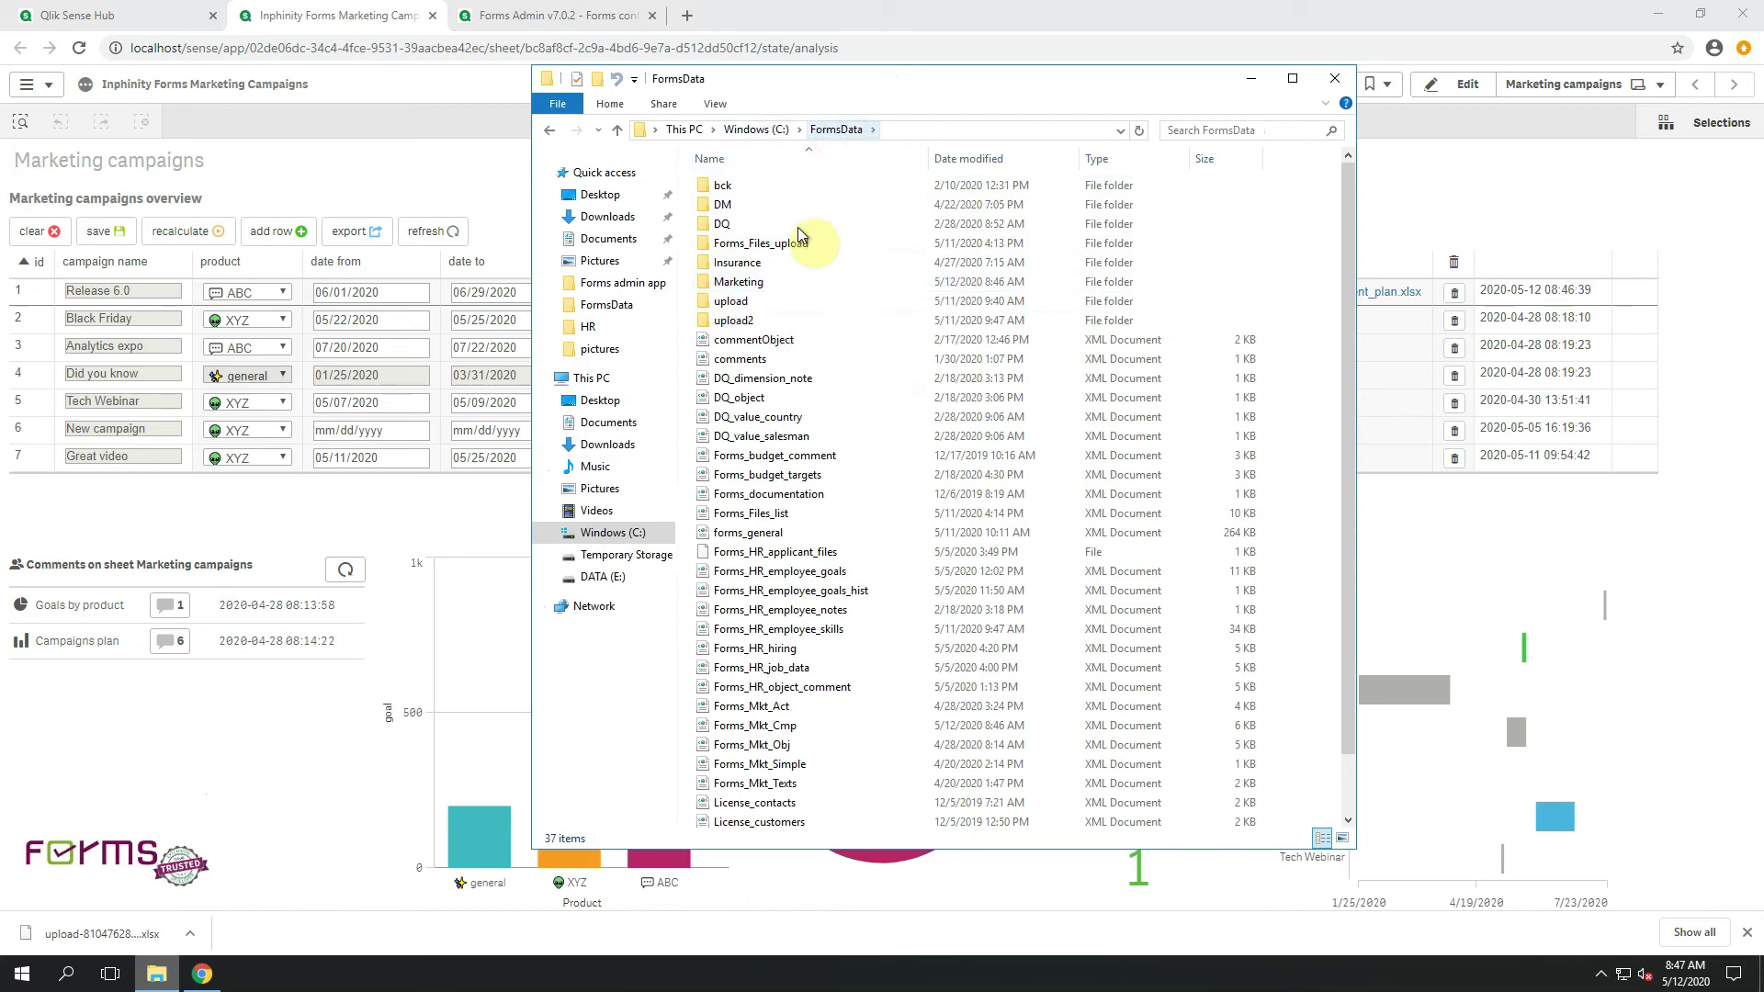
{"action": "left_click", "coordinate": [752, 286]}
{"action": "double_click", "coordinate": [751, 287]}
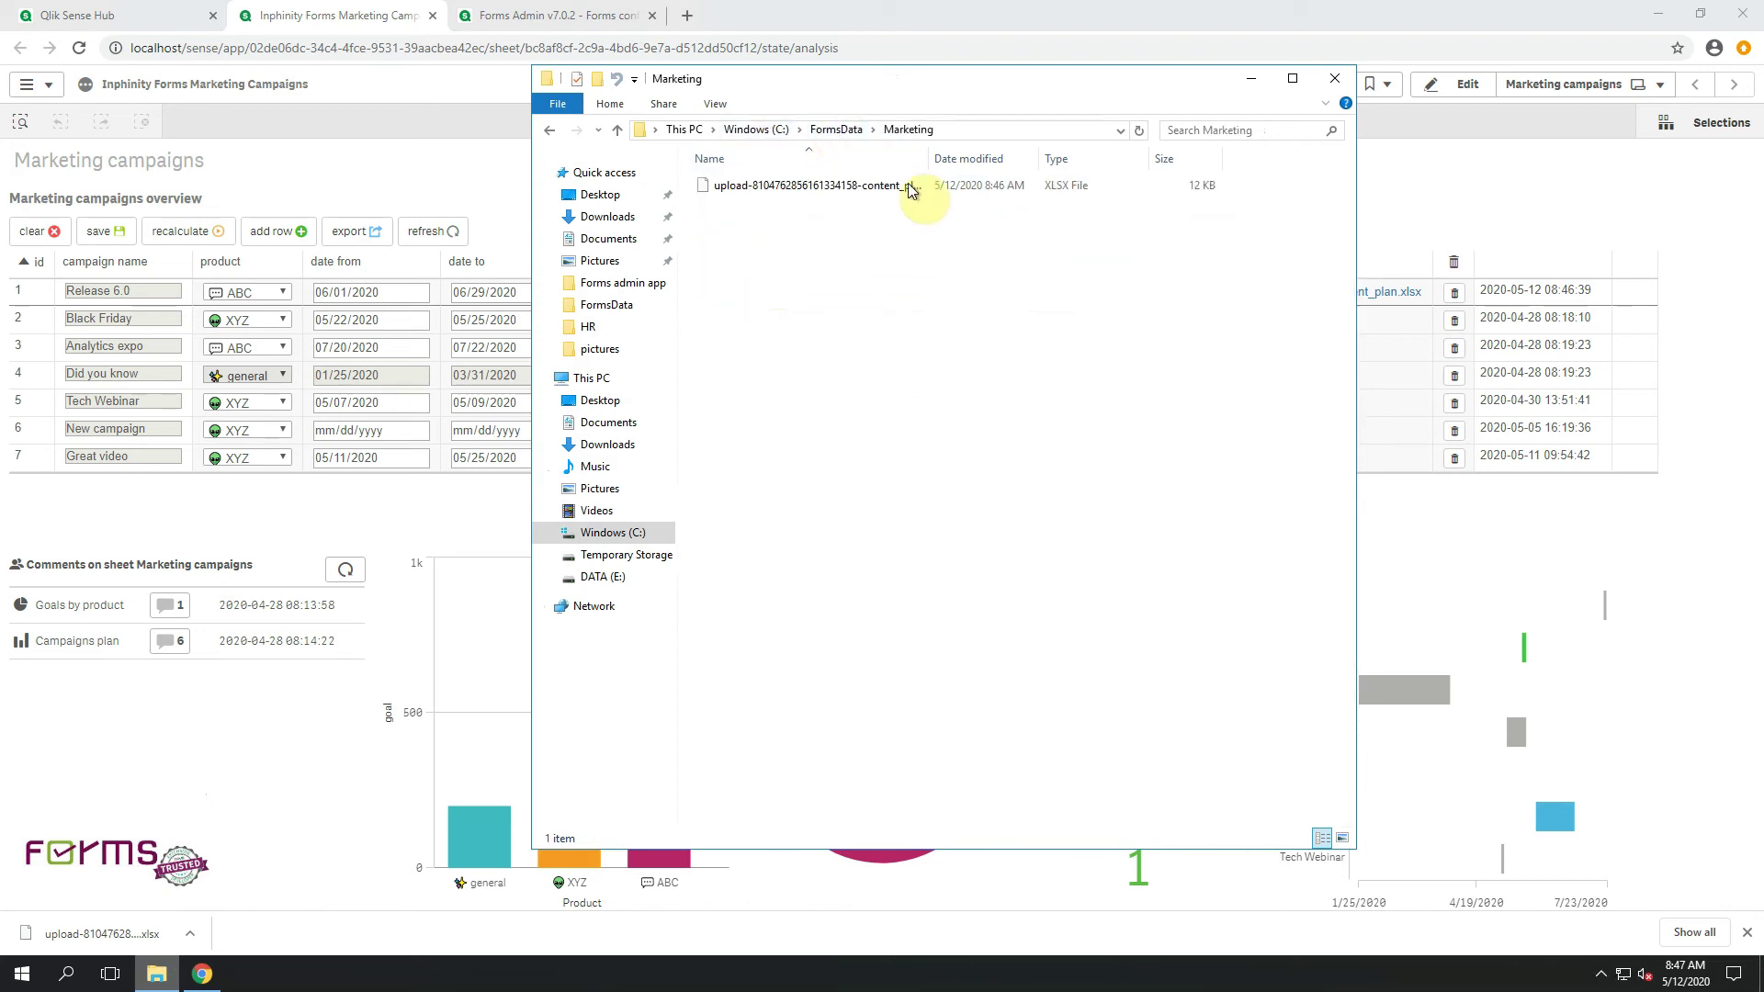
{"action": "left_click_drag", "start_coordinate": [931, 160], "coordinate": [1113, 158]}
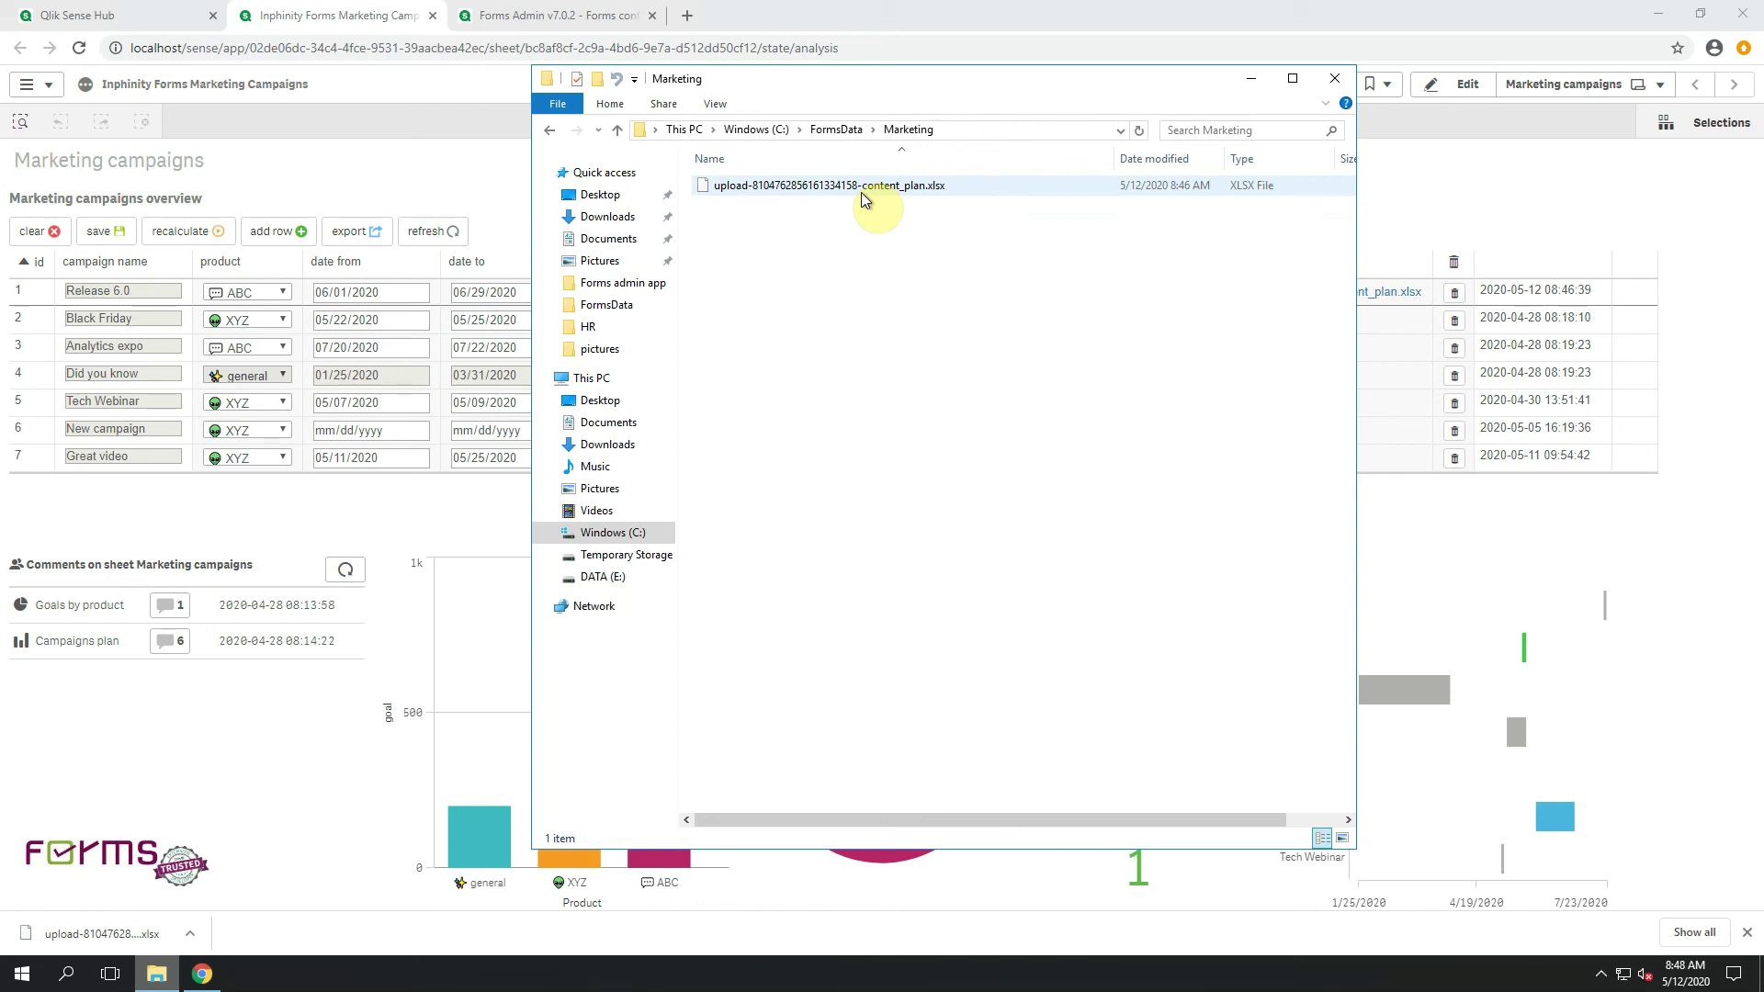
{"action": "left_click", "coordinate": [871, 19]}
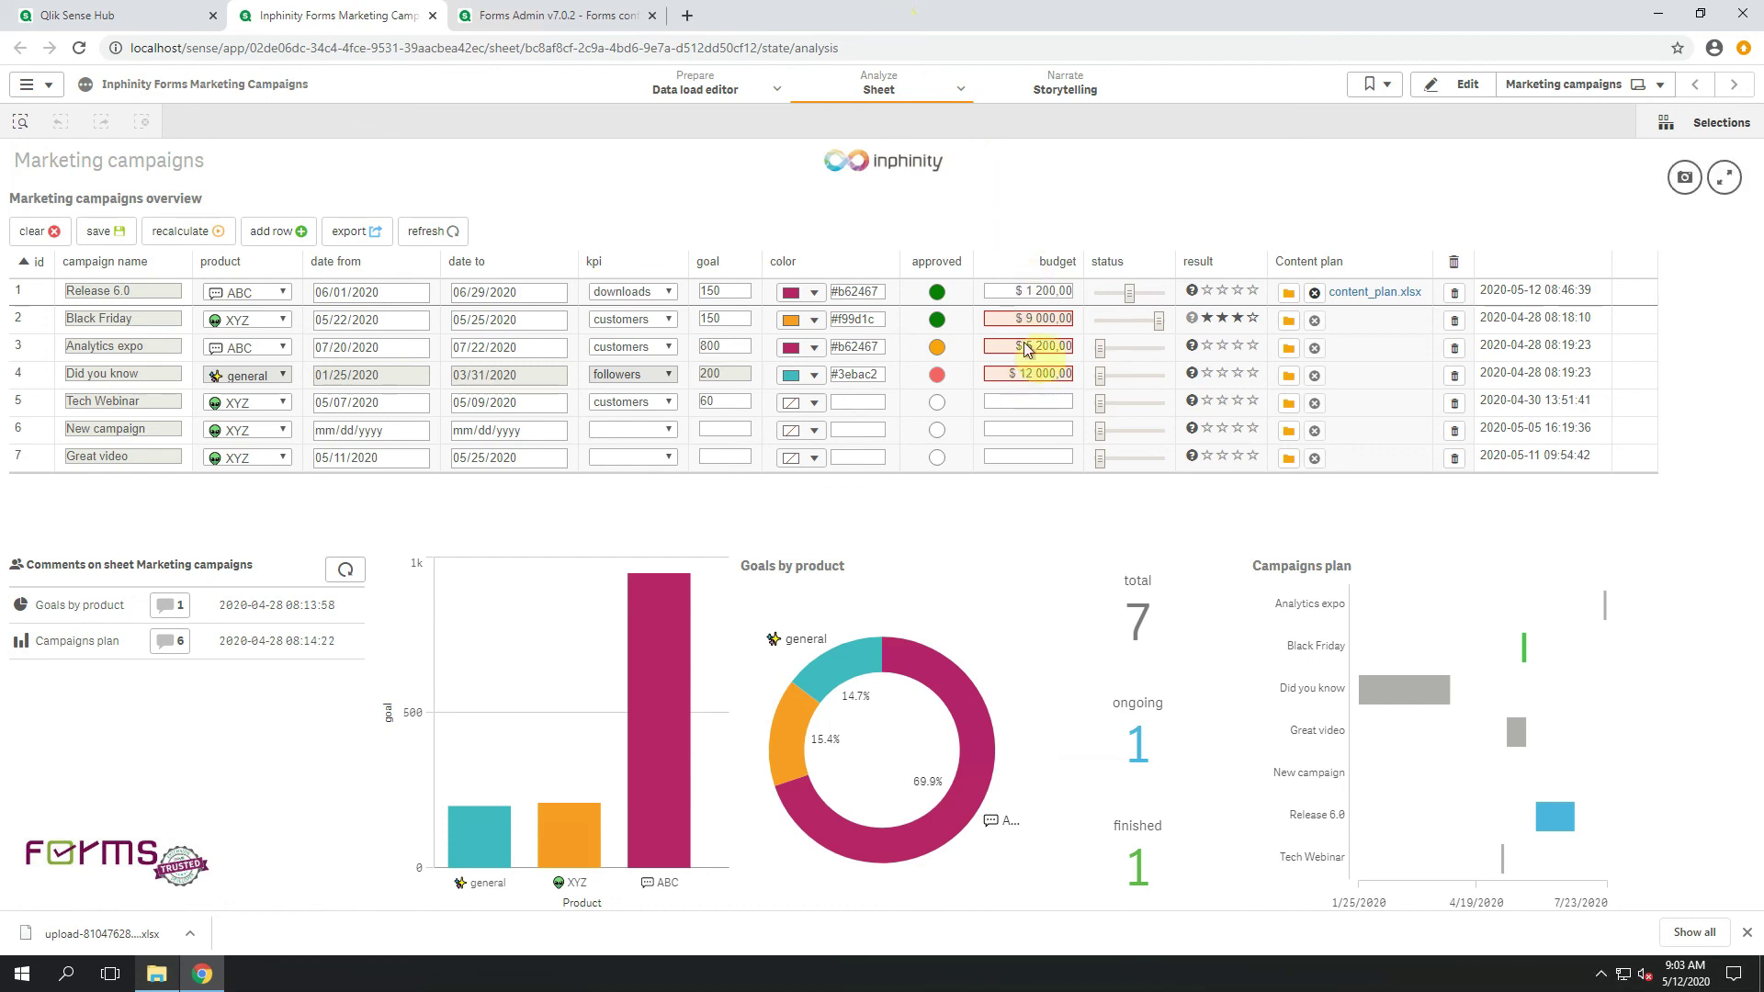
{"action": "mouse_move", "coordinate": [1025, 343]}
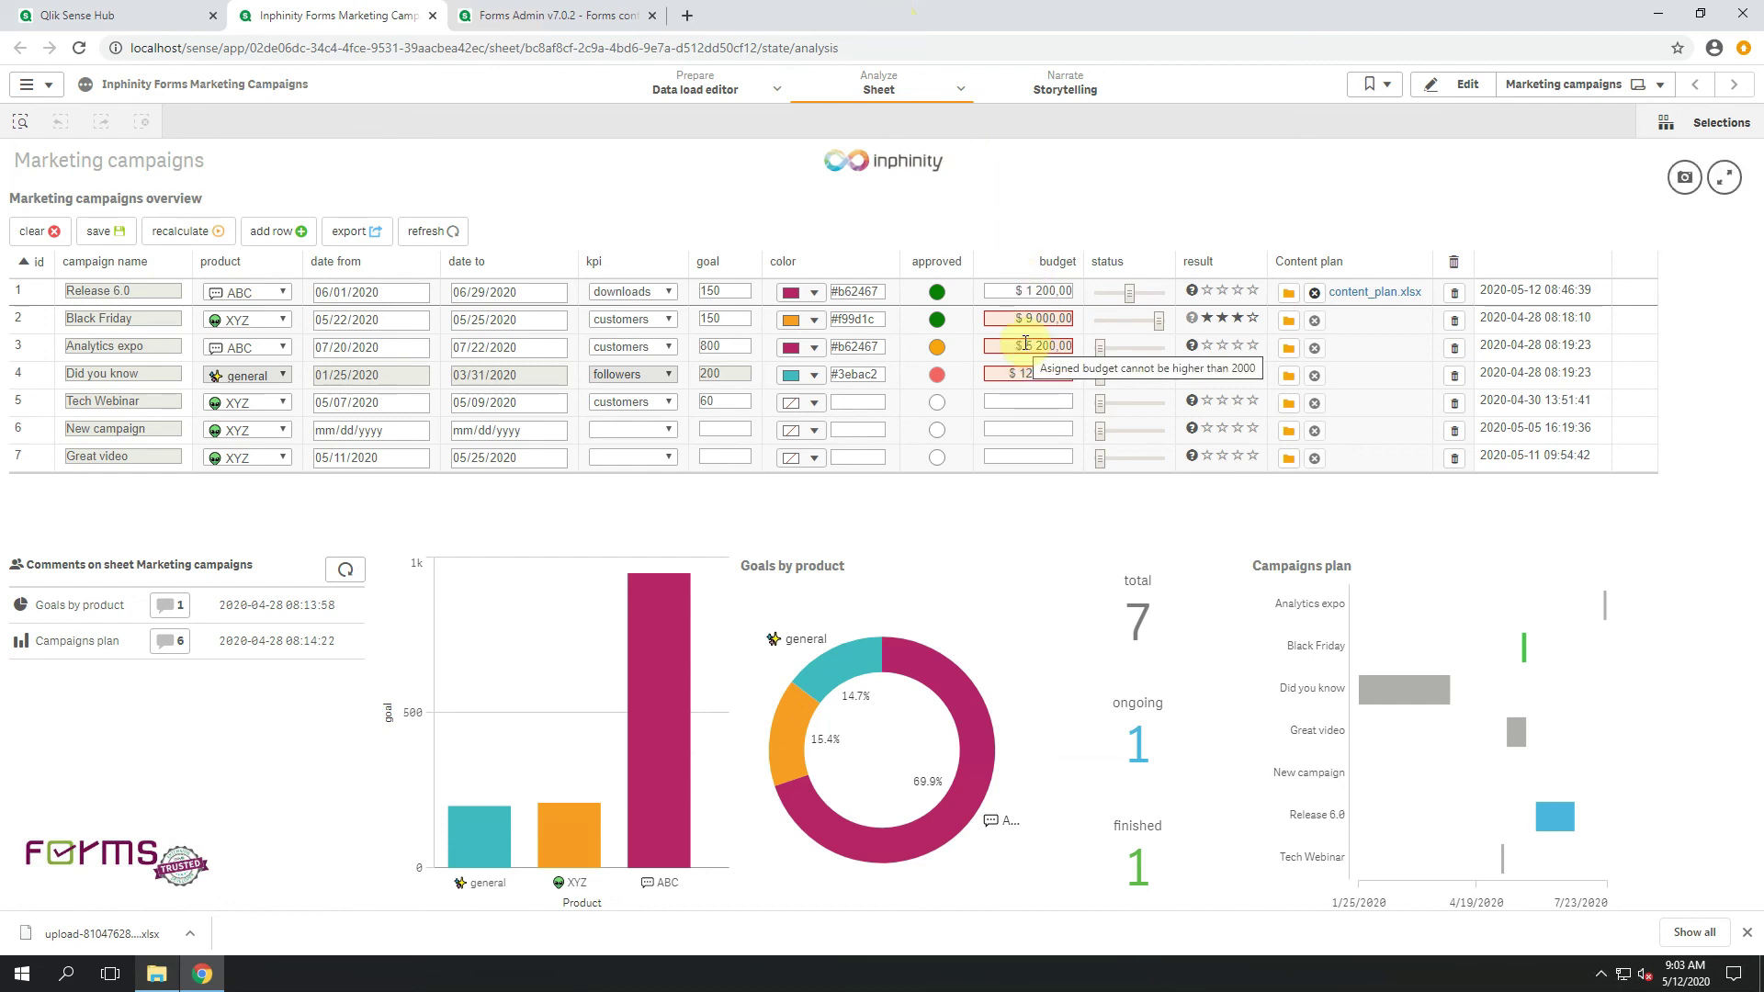